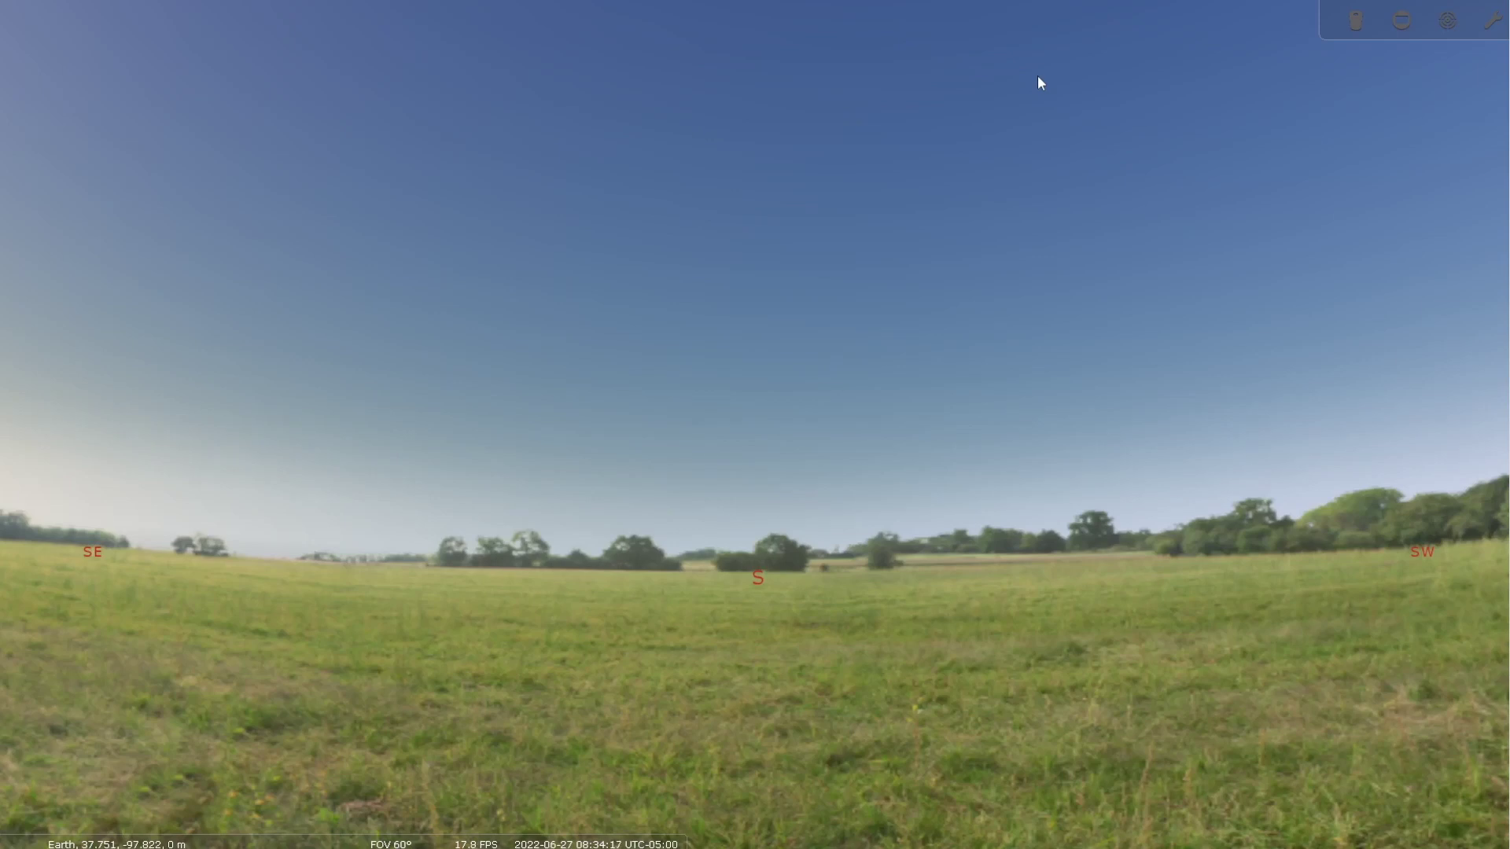
Leave full-screen mode and open the configuration of the Remote Control plugin
{"action": "key", "text": "F11"}
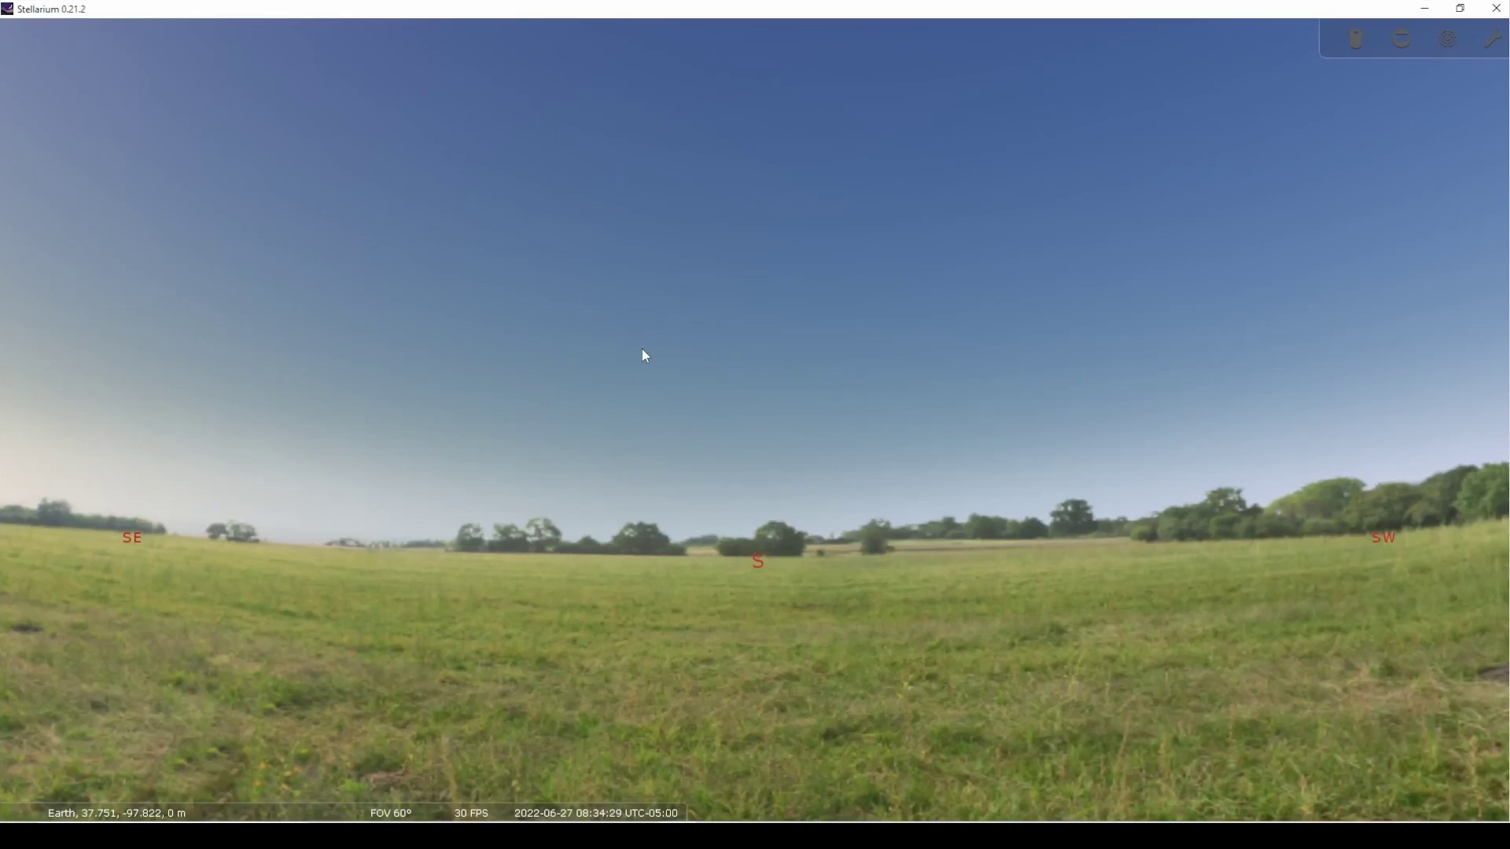
{"action": "key", "text": "F2"}
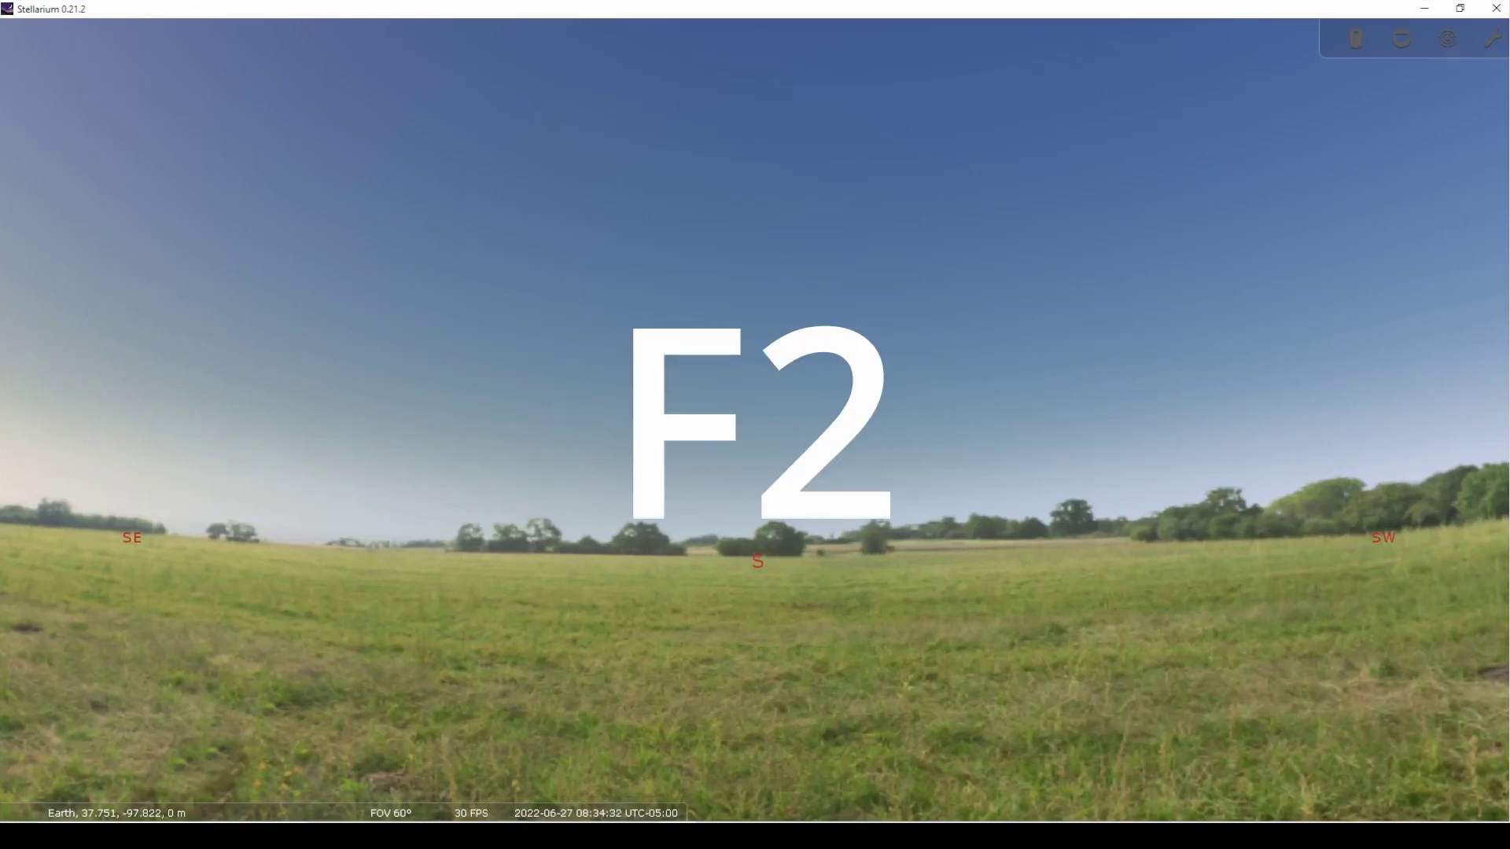
{"action": "left_click_drag", "start_coordinate": [1088, 563], "coordinate": [658, 126]}
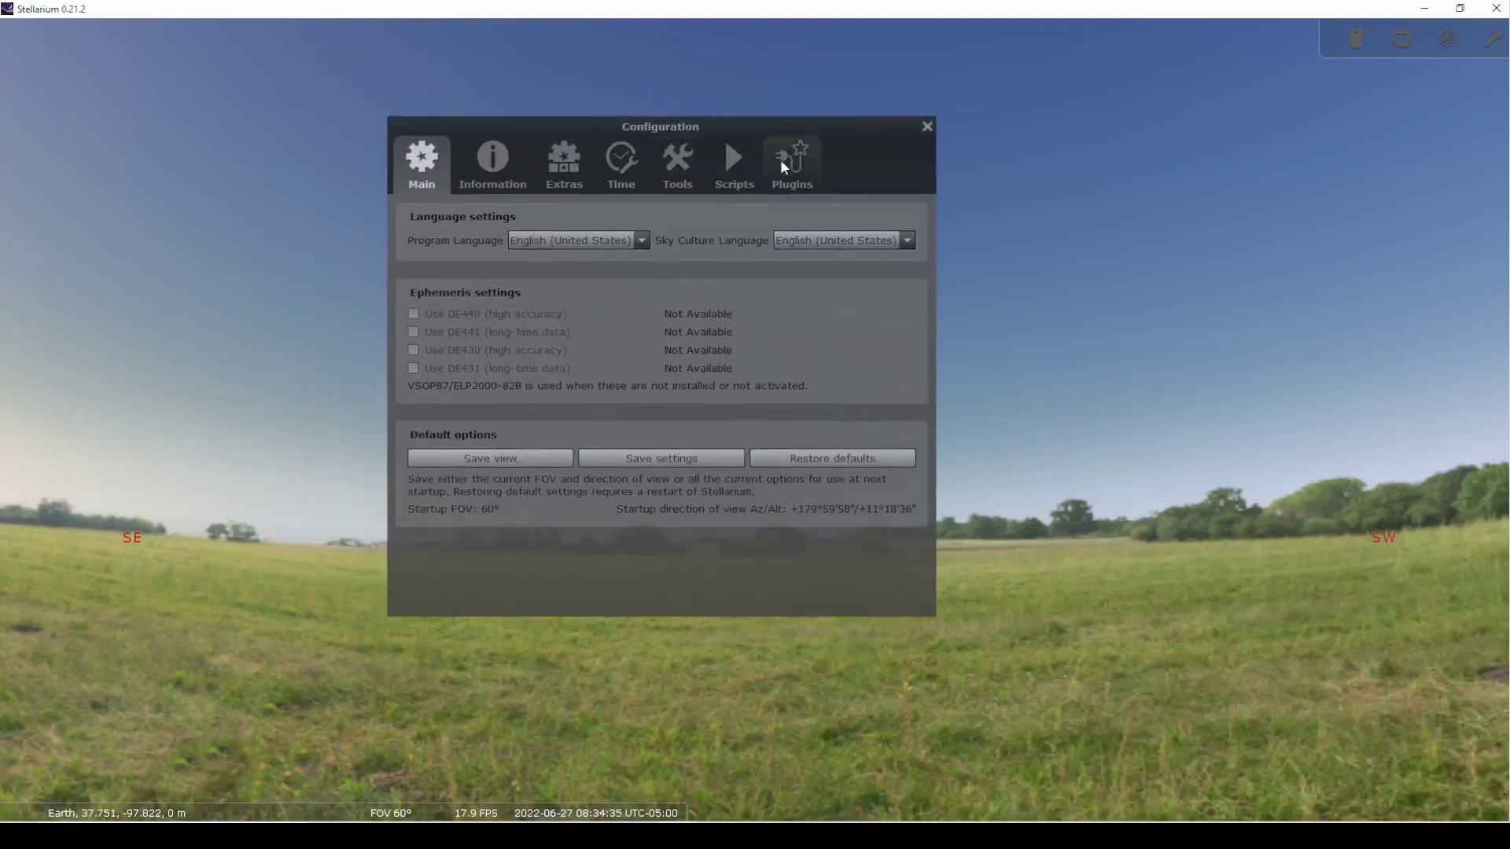
{"action": "left_click", "coordinate": [800, 162]}
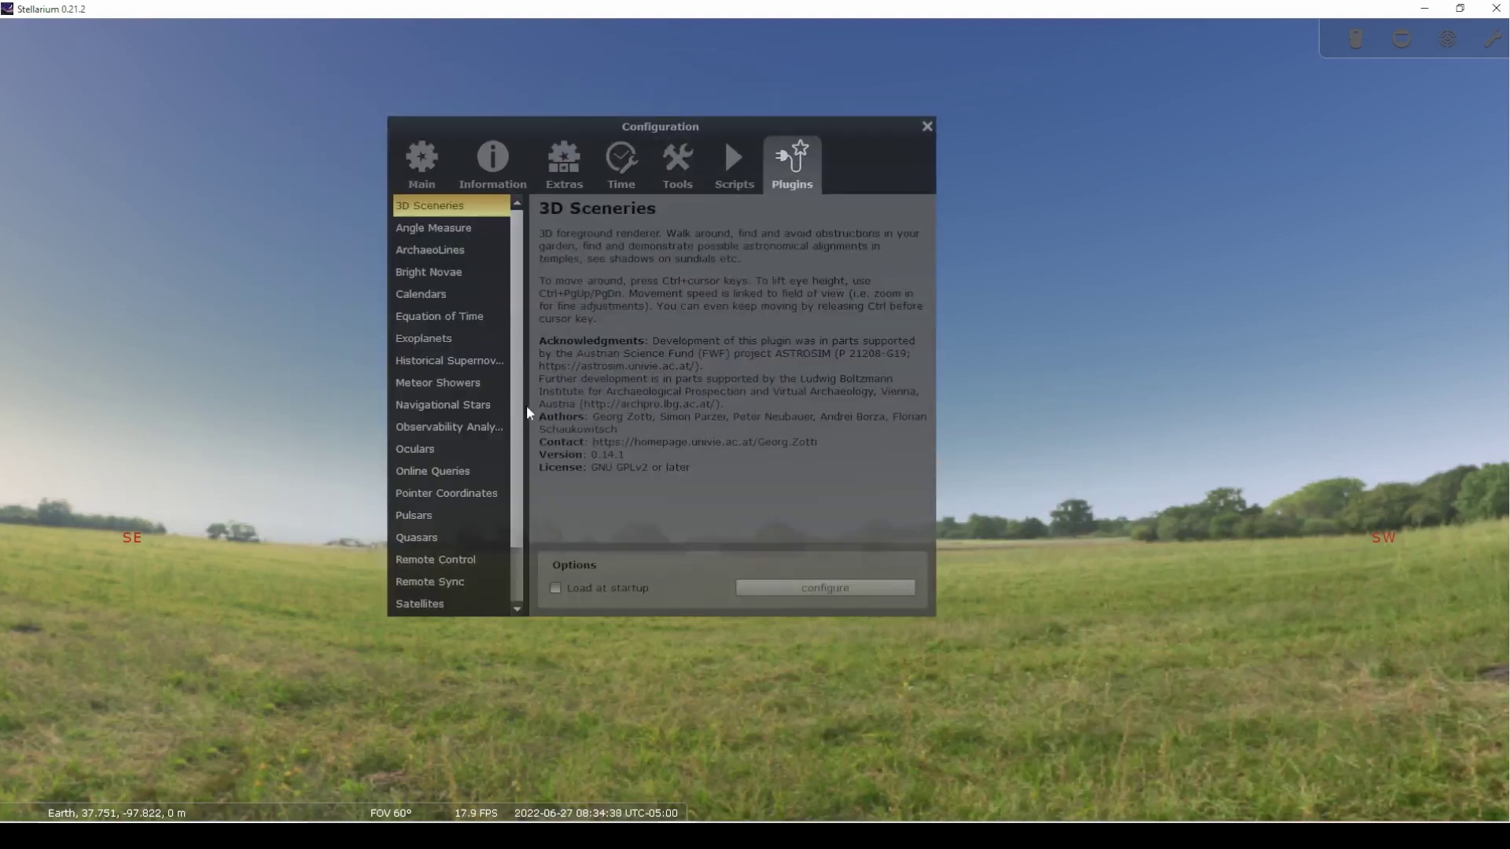
{"action": "left_click_drag", "start_coordinate": [514, 428], "coordinate": [512, 489]}
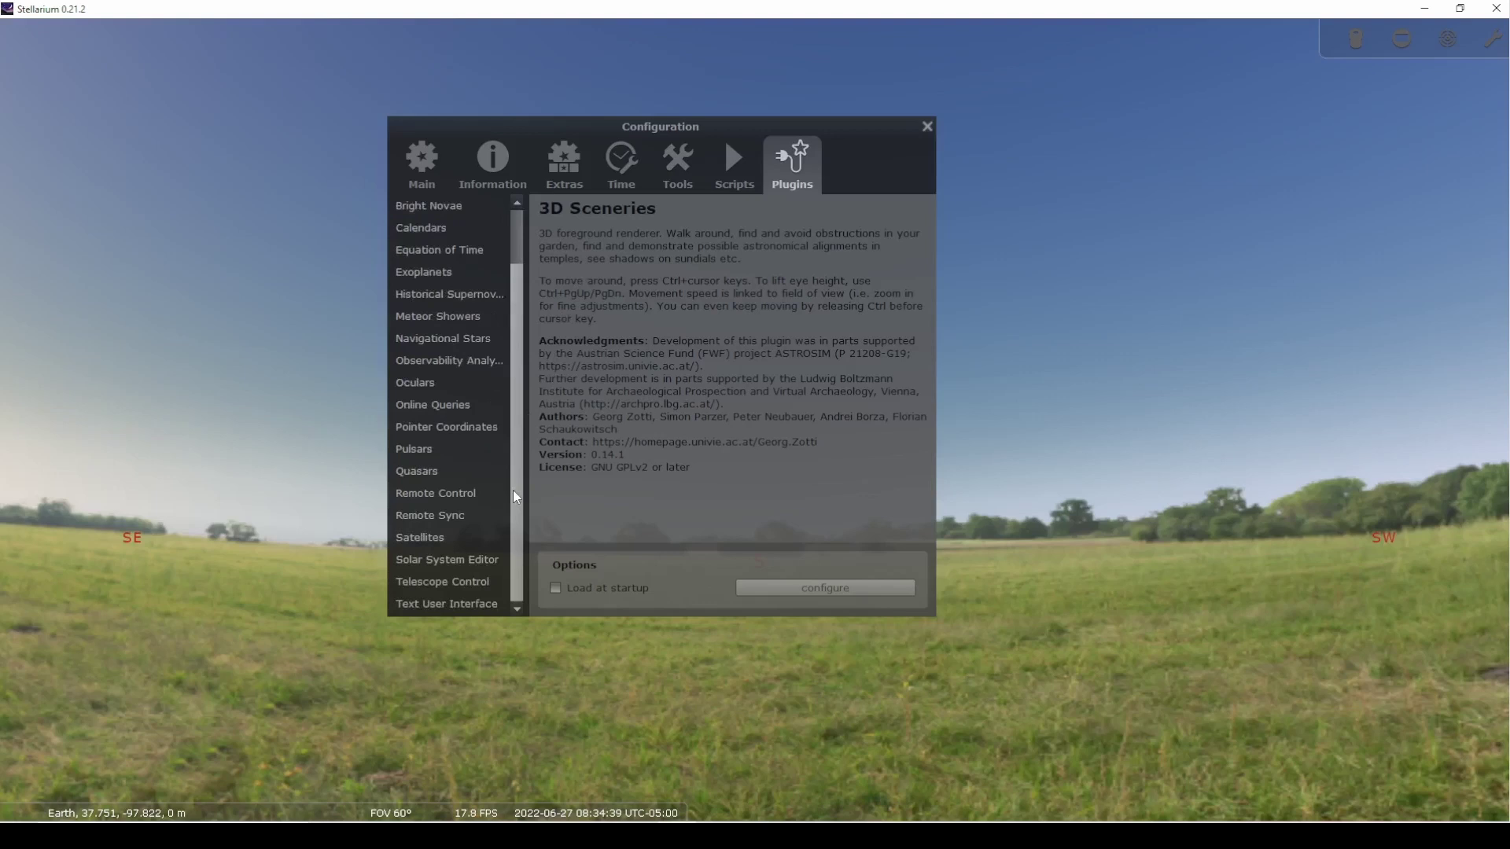
{"action": "left_click", "coordinate": [464, 493]}
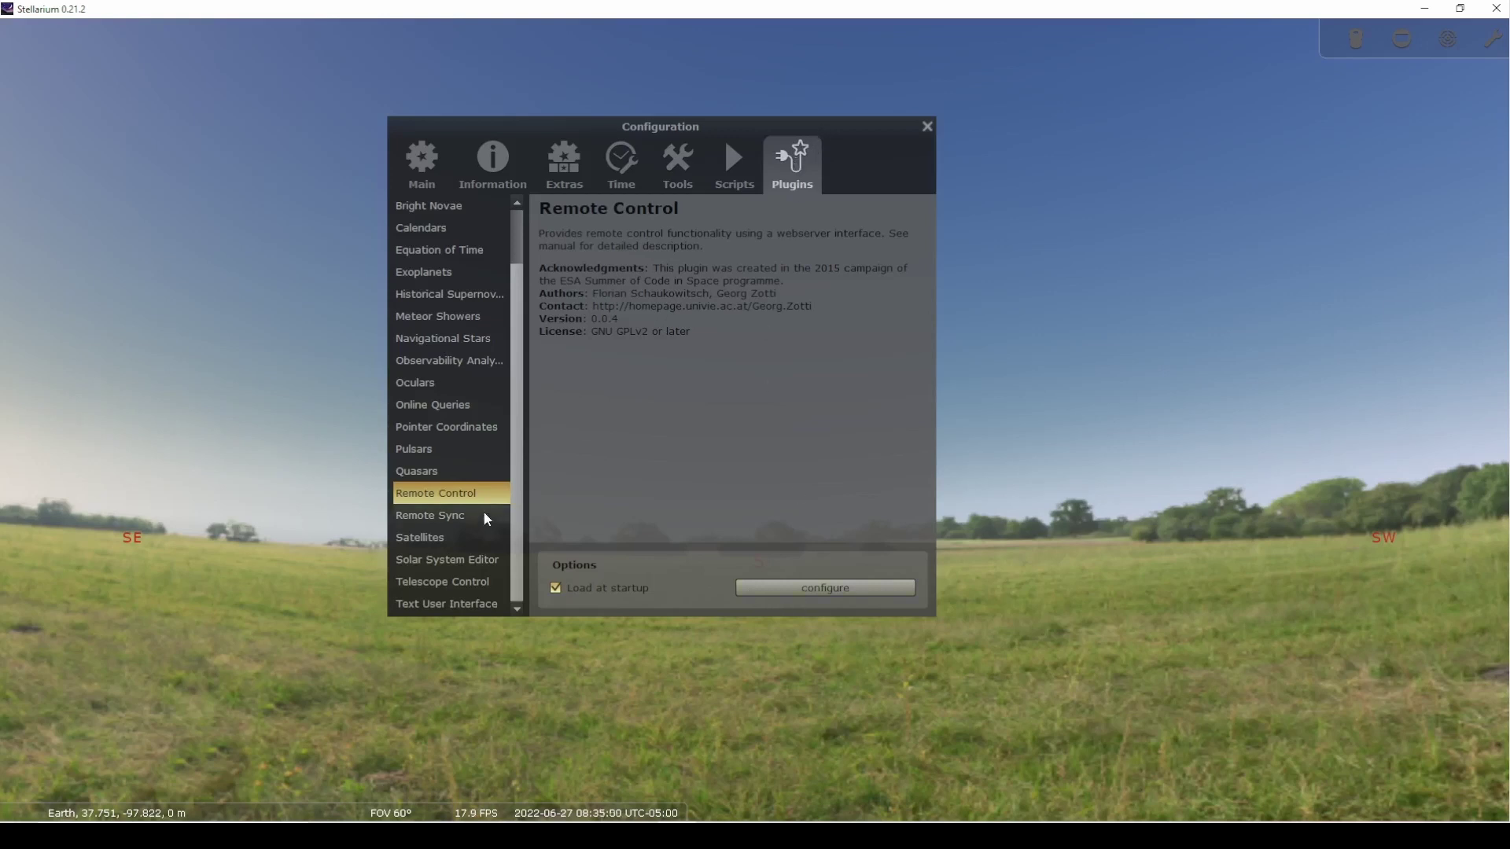
{"action": "left_click", "coordinate": [837, 587]}
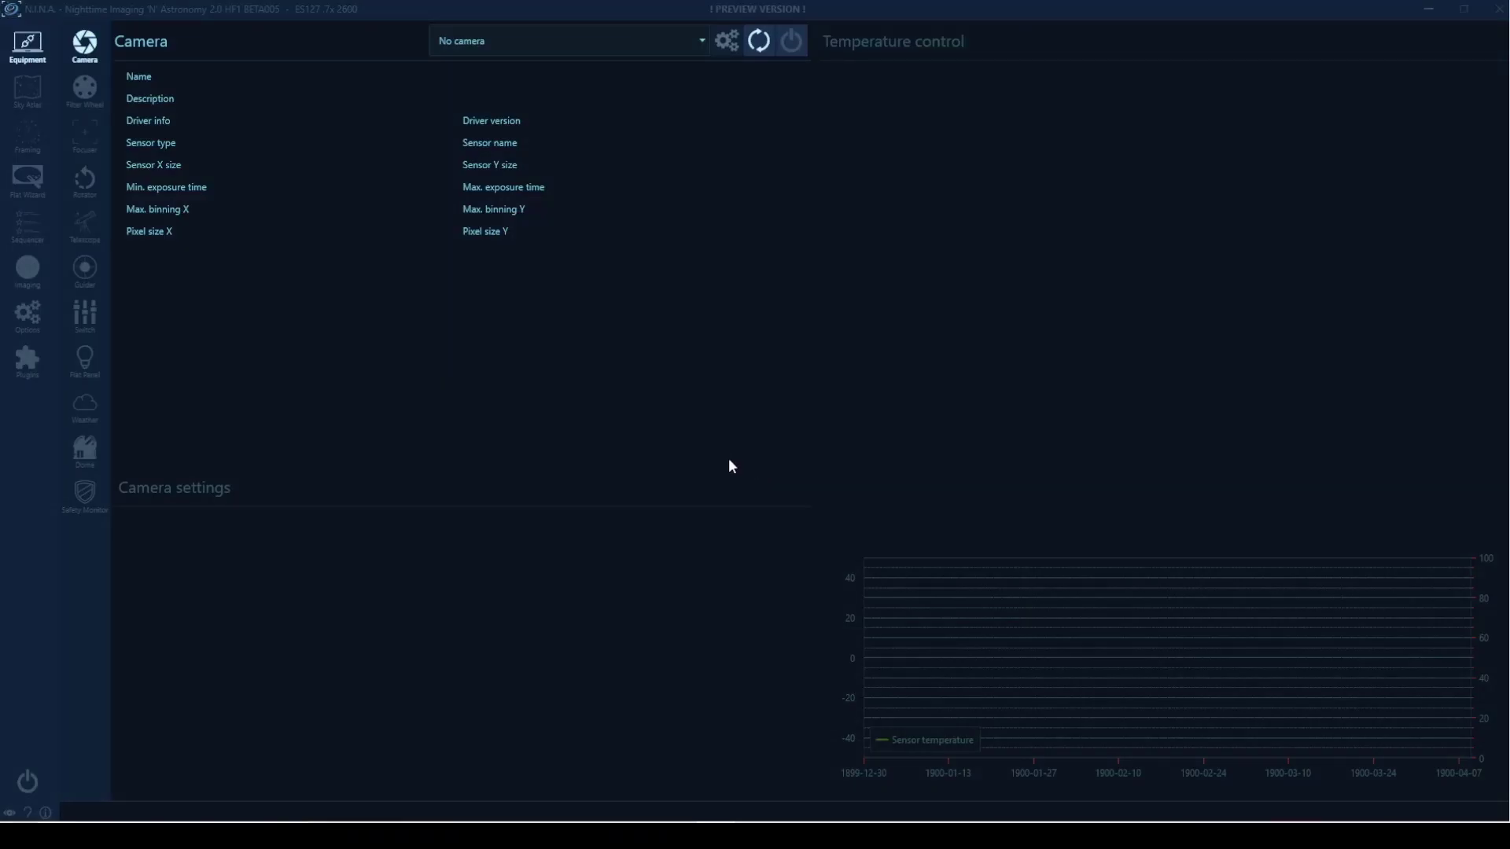
Switch to N.I.N.A. and review the planetarium choices in the equipment options, keeping Stellarium selected
{"action": "left_click", "coordinate": [24, 320]}
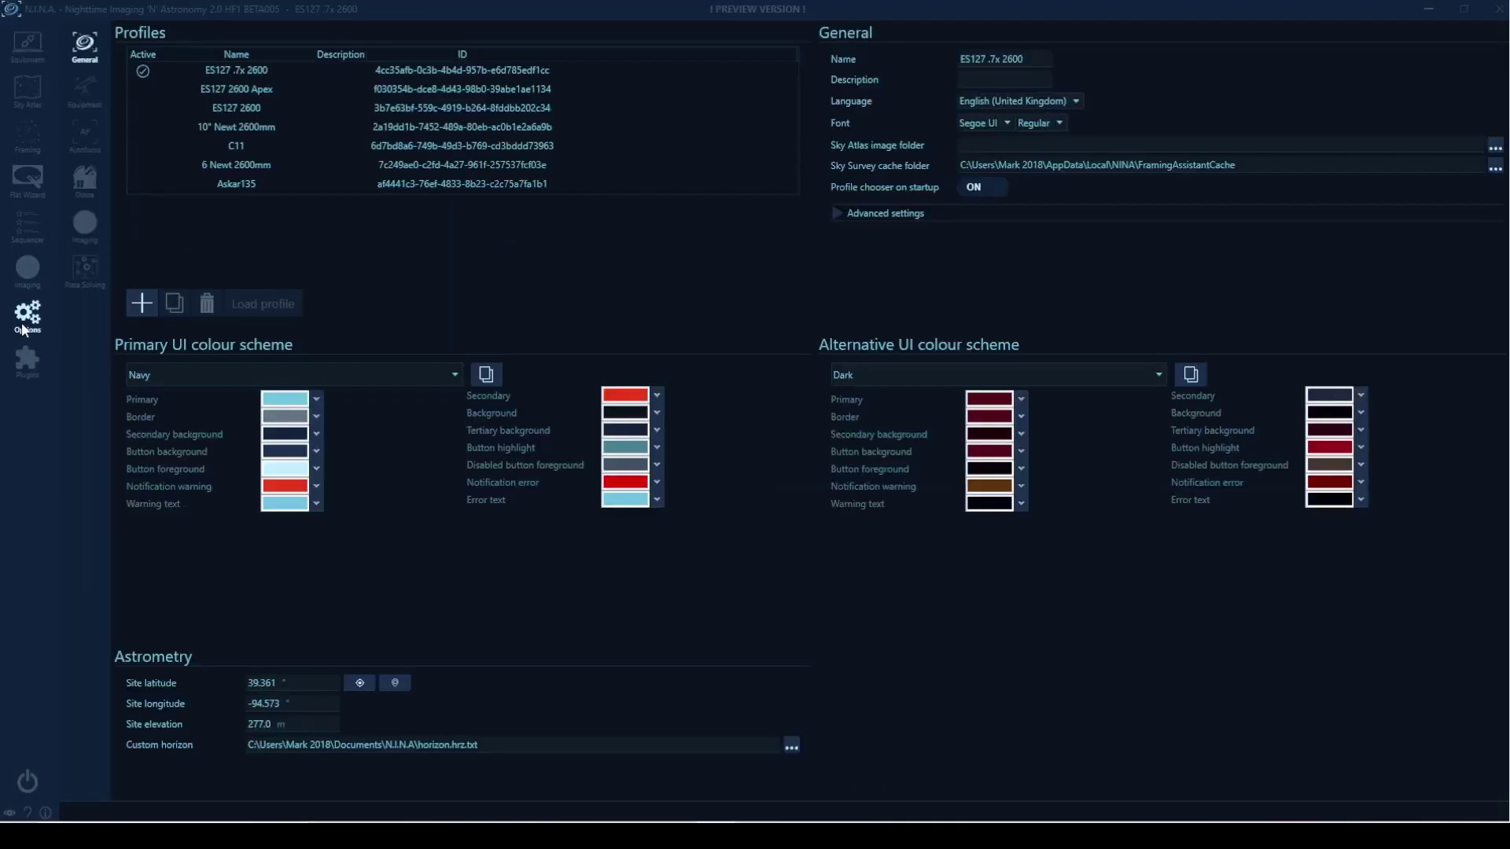
{"action": "left_click", "coordinate": [85, 92]}
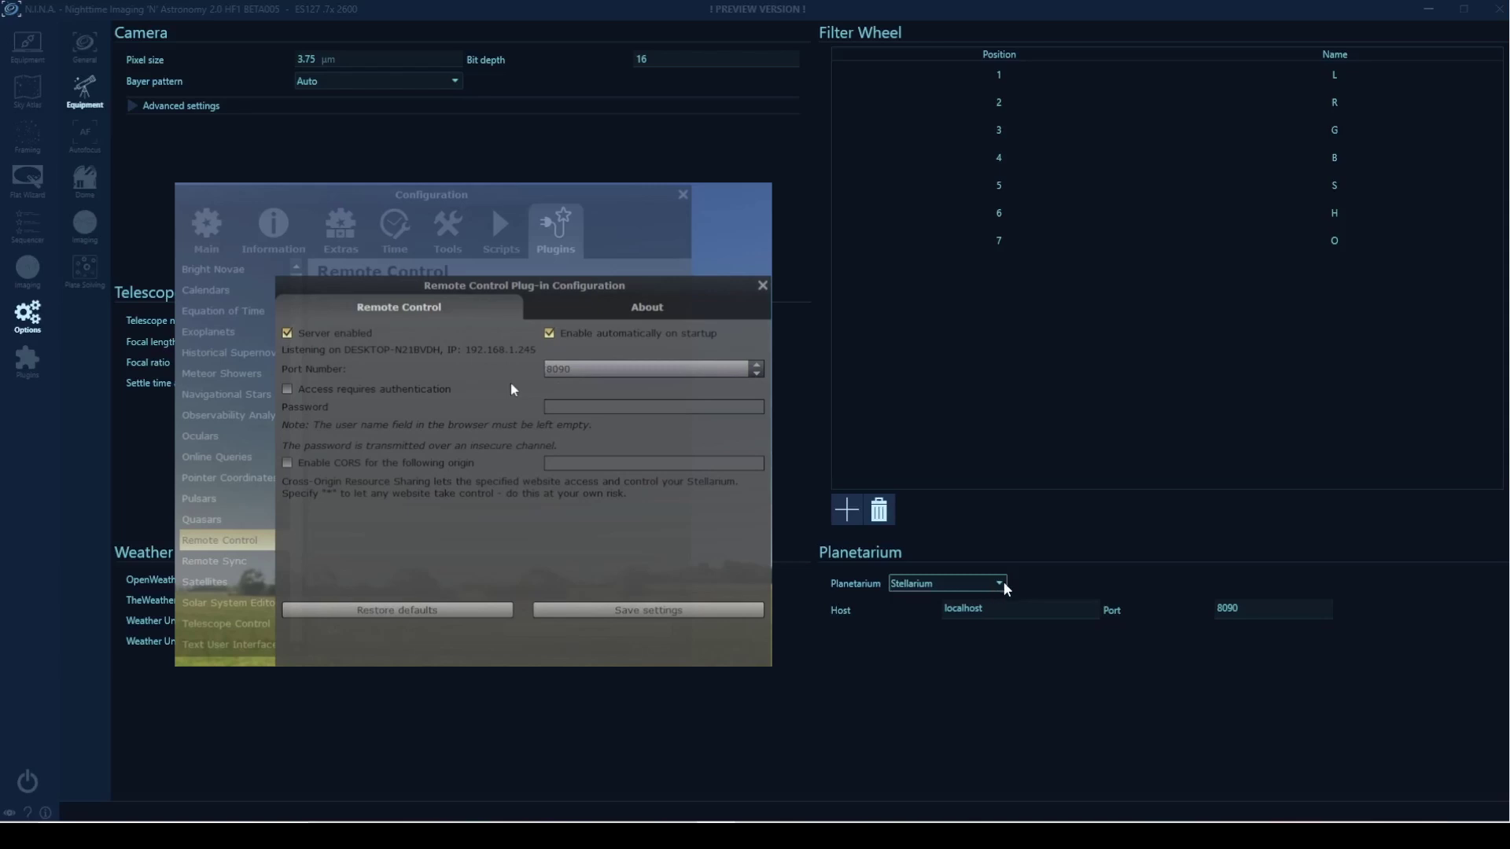
{"action": "left_click", "coordinate": [1002, 582]}
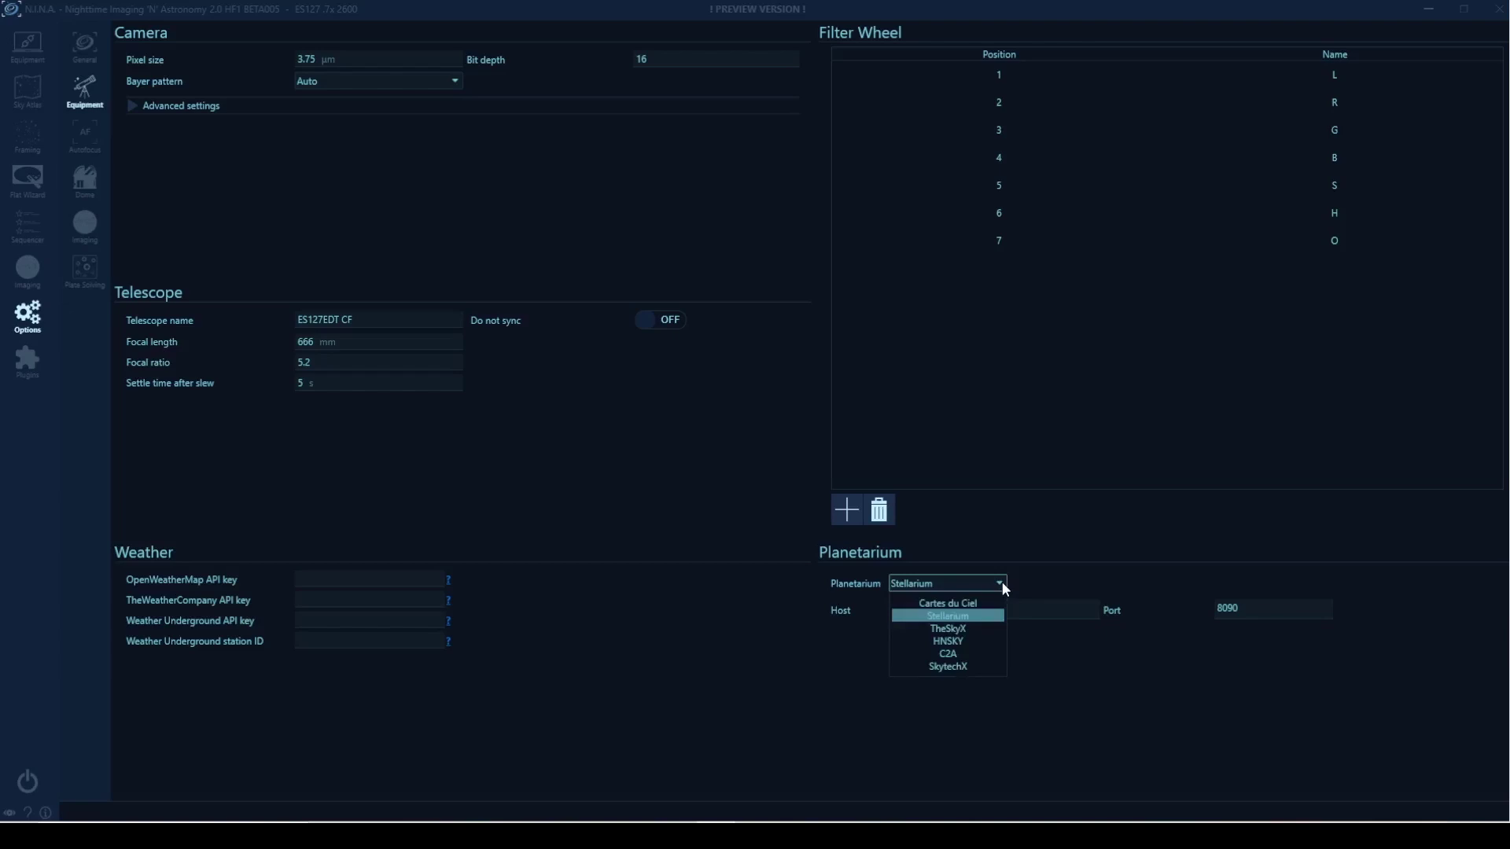
{"action": "left_click", "coordinate": [1001, 582]}
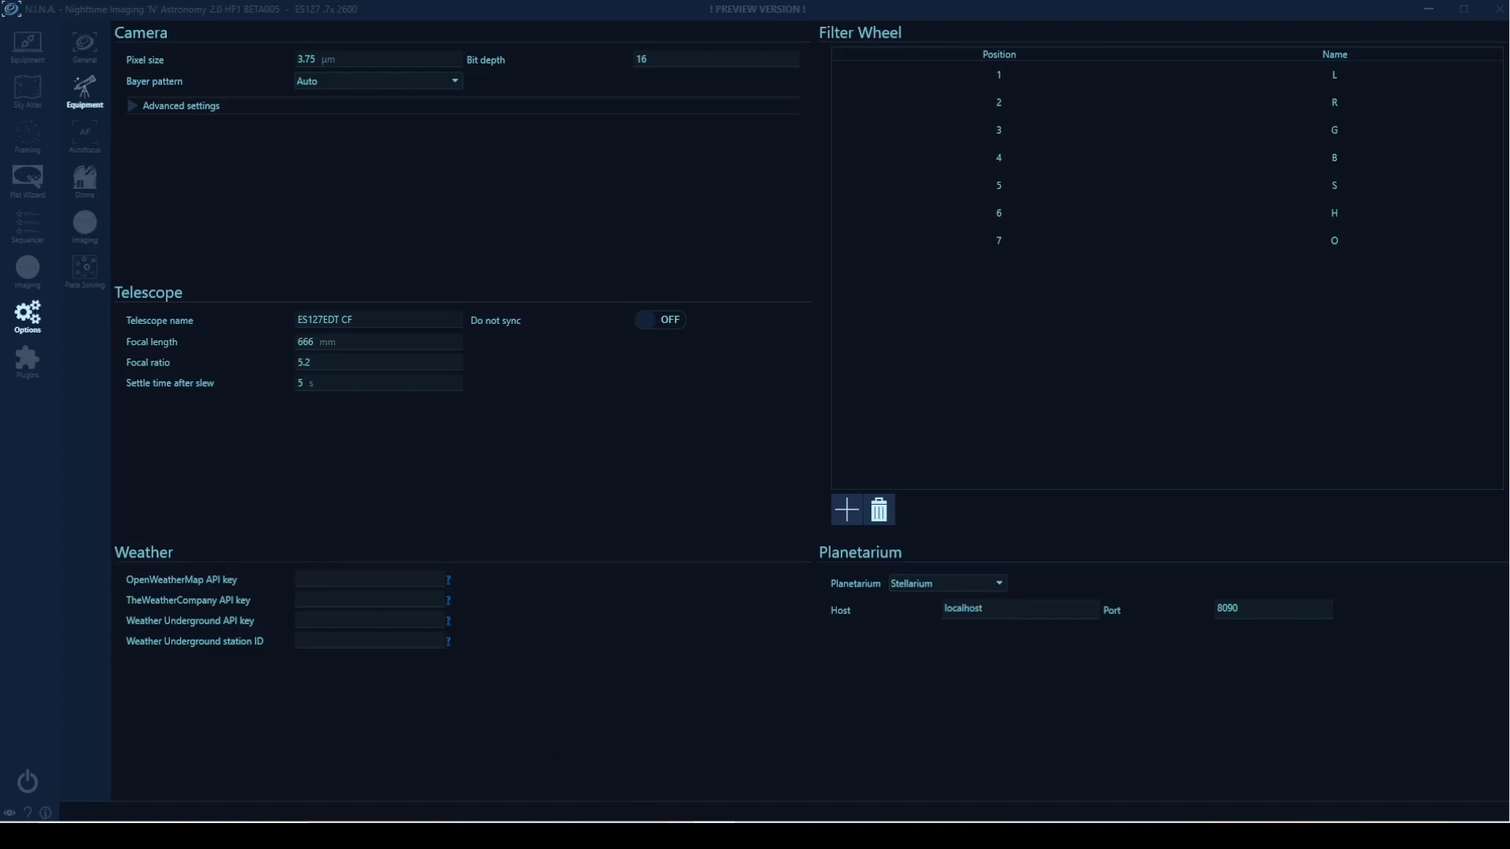
Switch to Stellarium and search for the object M16 to center the sky view on it
{"action": "left_click", "coordinate": [676, 766]}
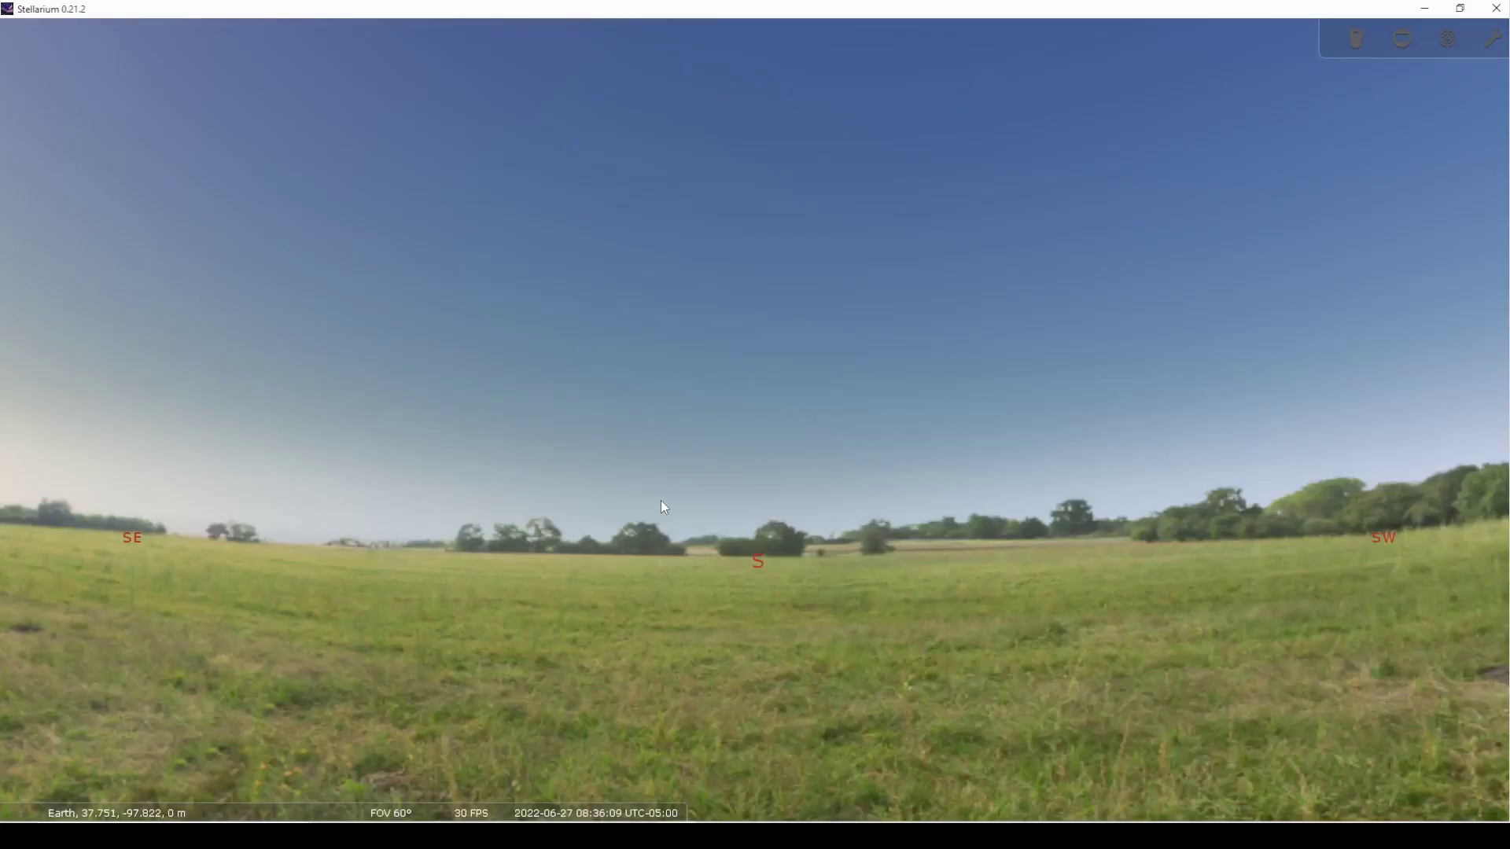
{"action": "key", "text": "F3"}
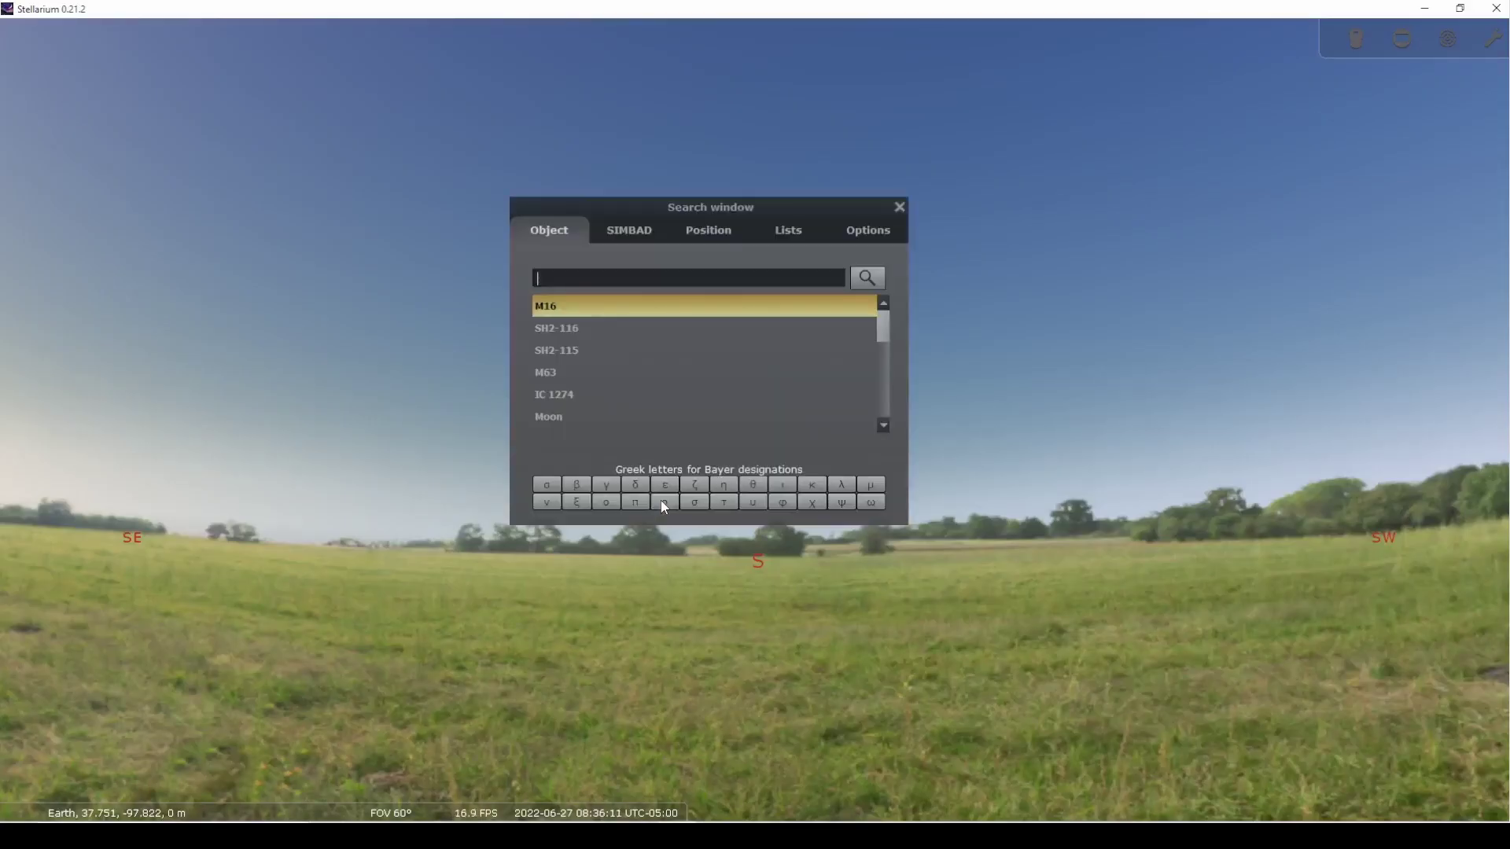
{"action": "type", "text": "m16"}
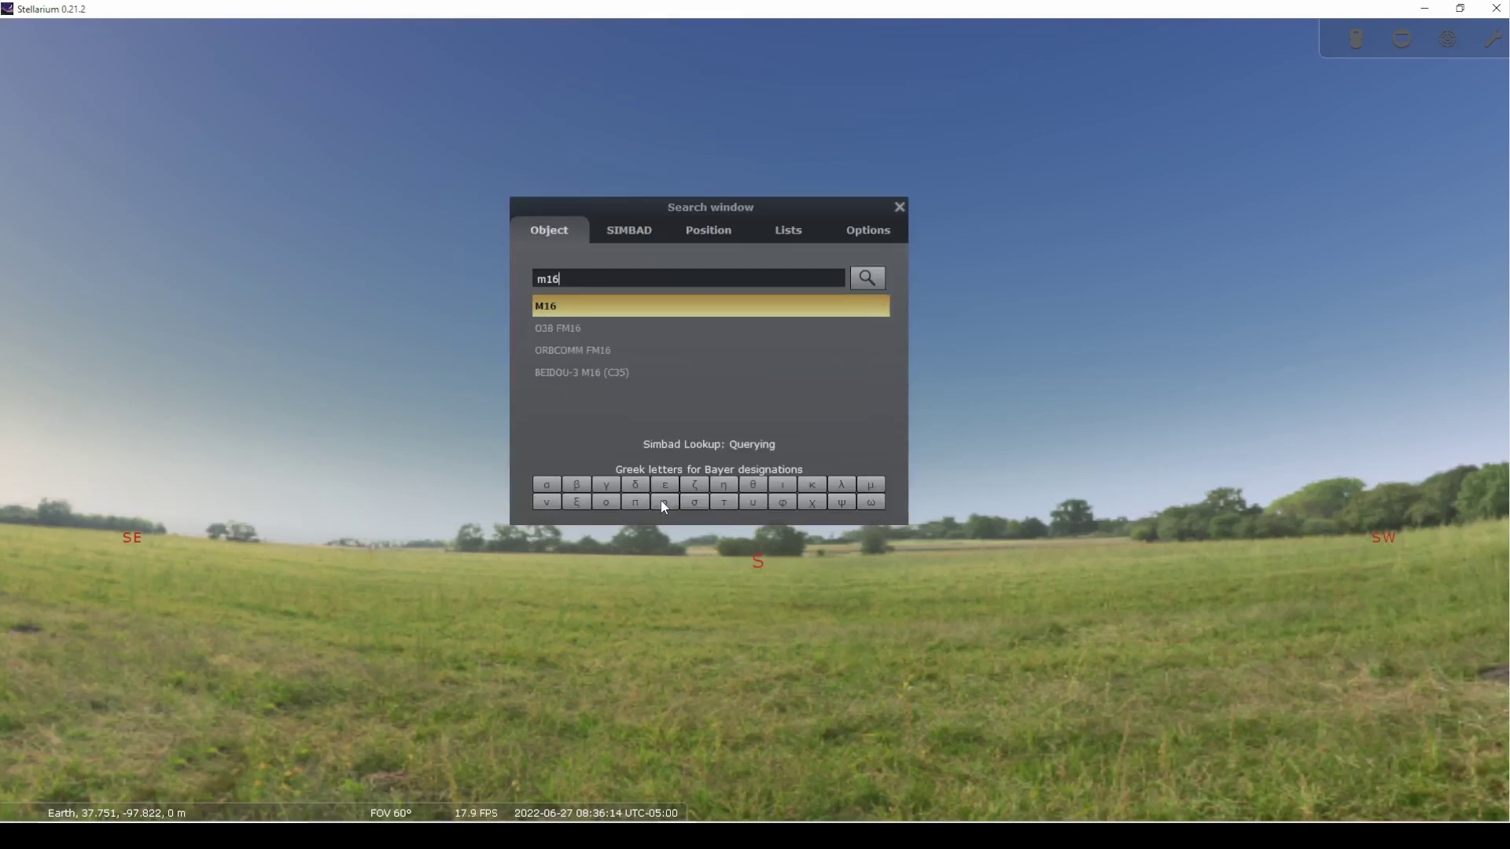
{"action": "key", "text": "Return"}
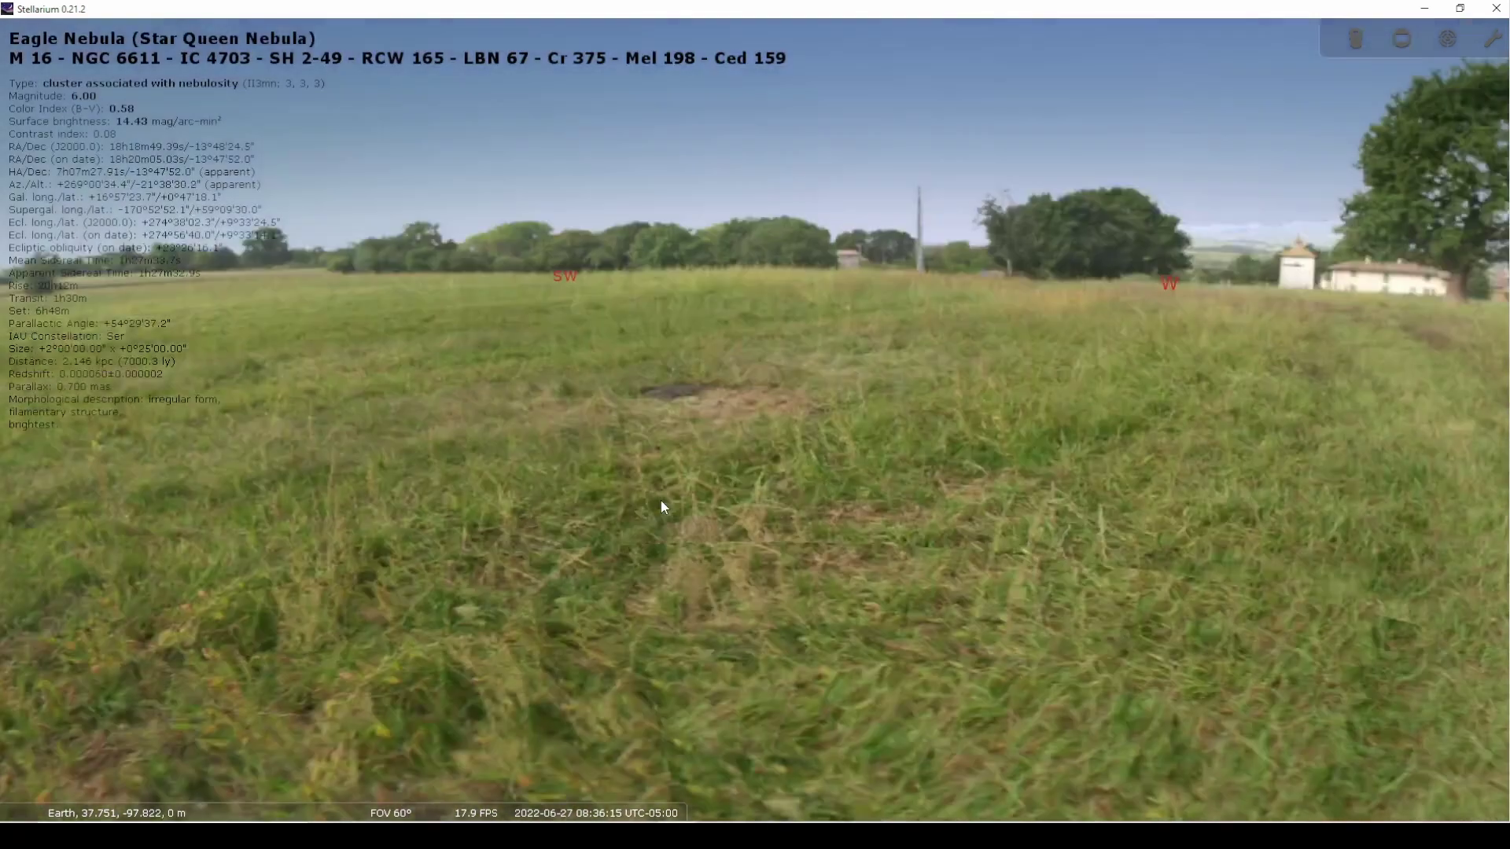
Set the simulated time's hour to 22 and close the date and time window
{"action": "key", "text": "F5"}
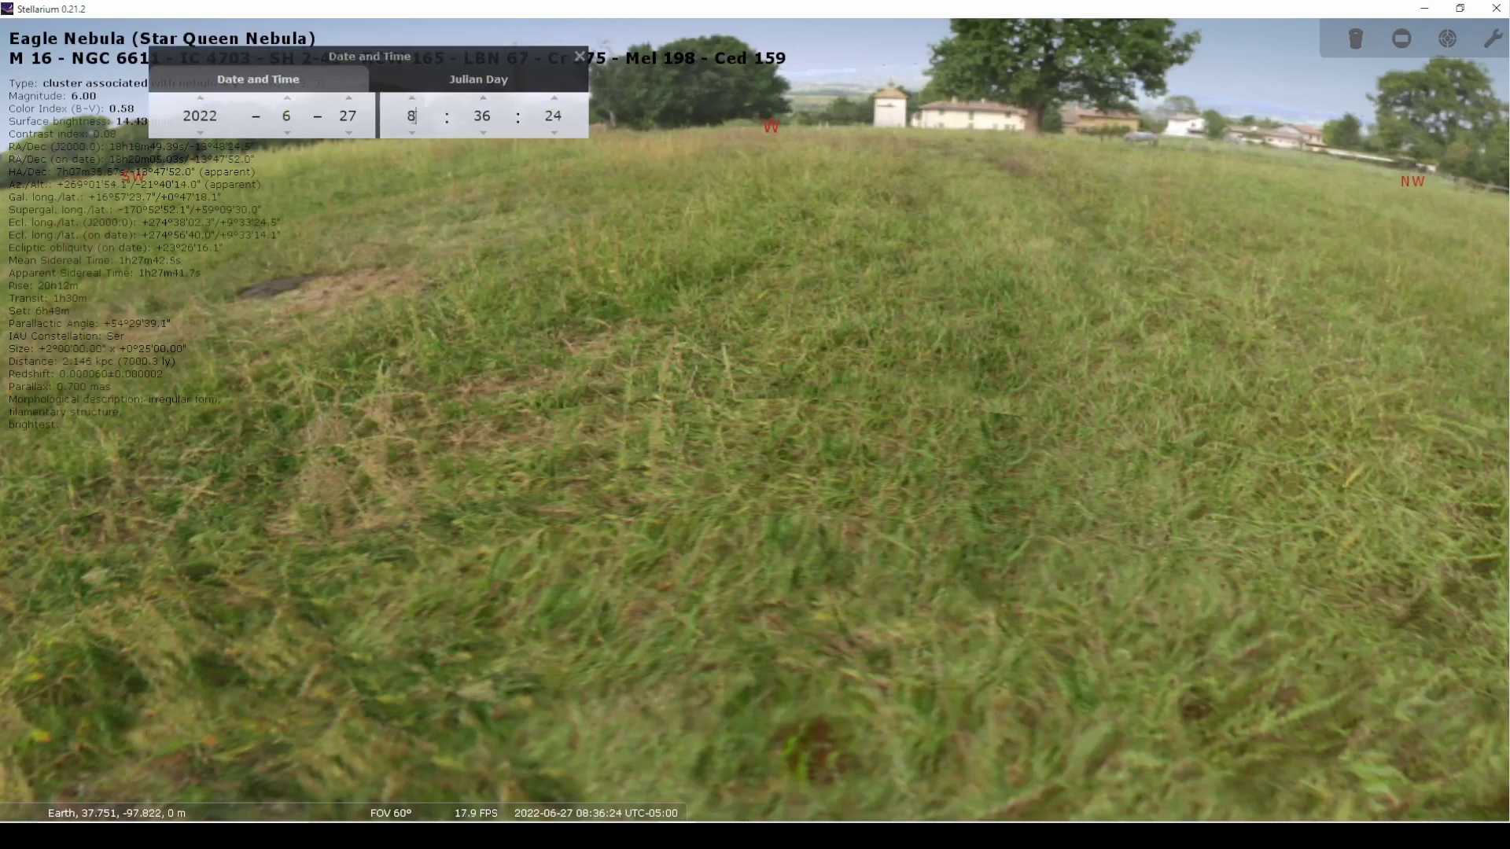
{"action": "left_click", "coordinate": [413, 118]}
{"action": "type", "text": "22"}
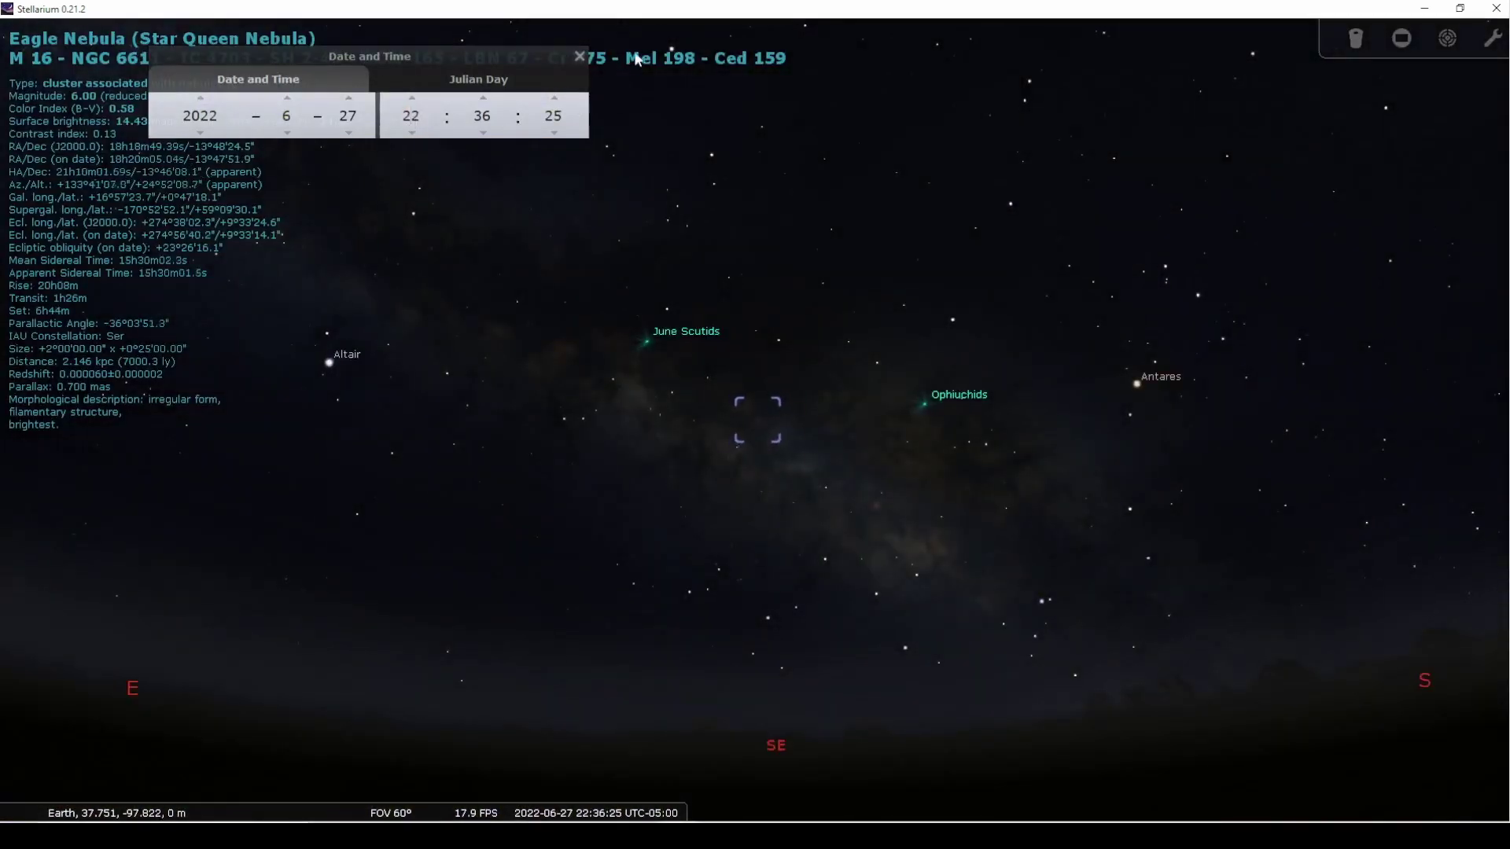
{"action": "left_click", "coordinate": [579, 57]}
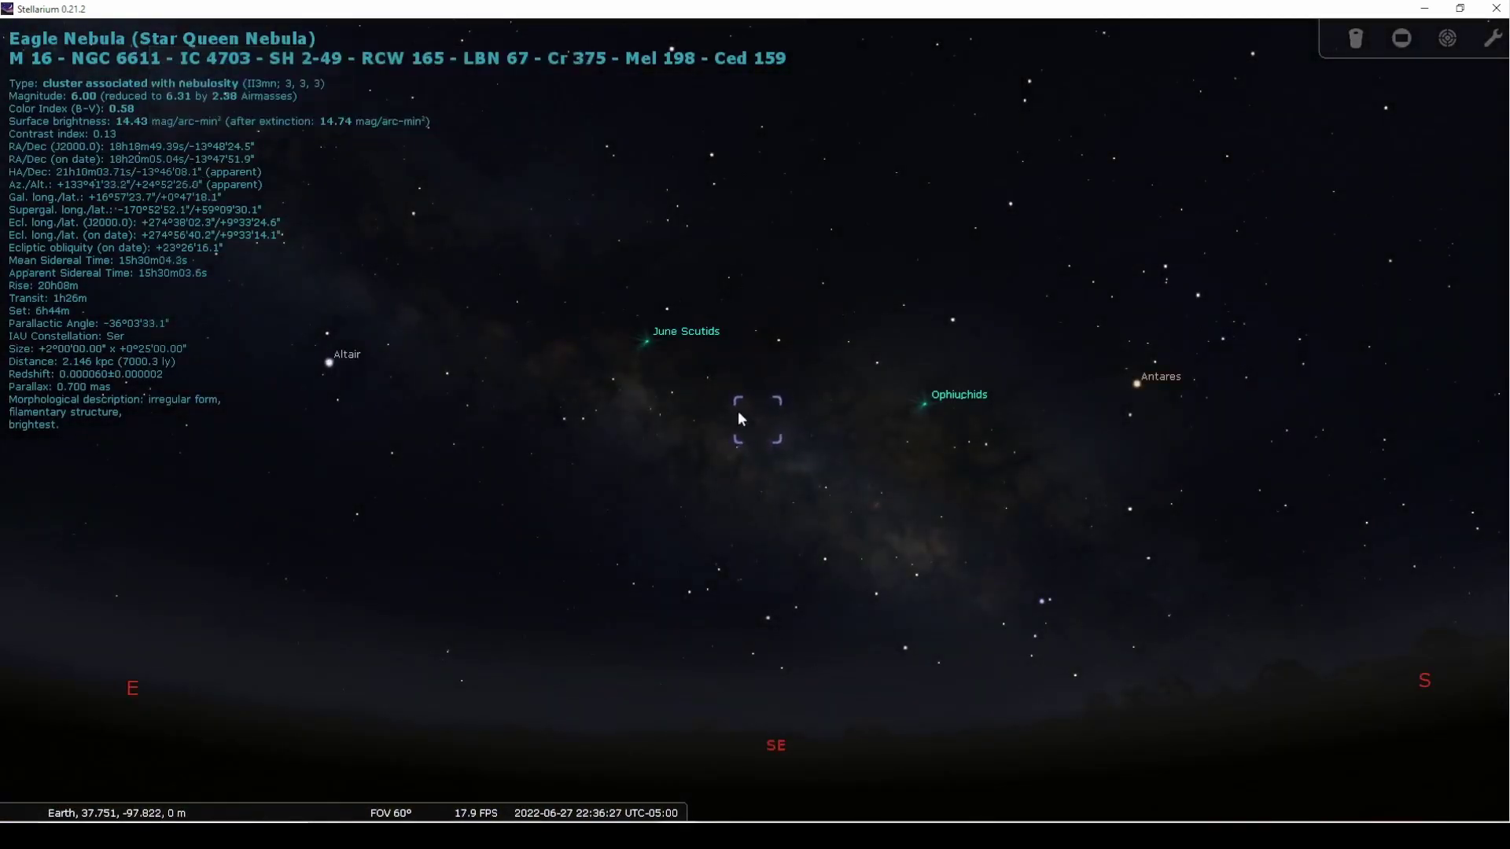
Find the Omega Nebula (M 17) near the Eagle Nebula, select it and center the view on it
{"action": "scroll", "coordinate": [739, 410], "scroll_direction": "up", "scroll_amount": 5}
{"action": "scroll", "coordinate": [762, 418], "scroll_direction": "up", "scroll_amount": 2}
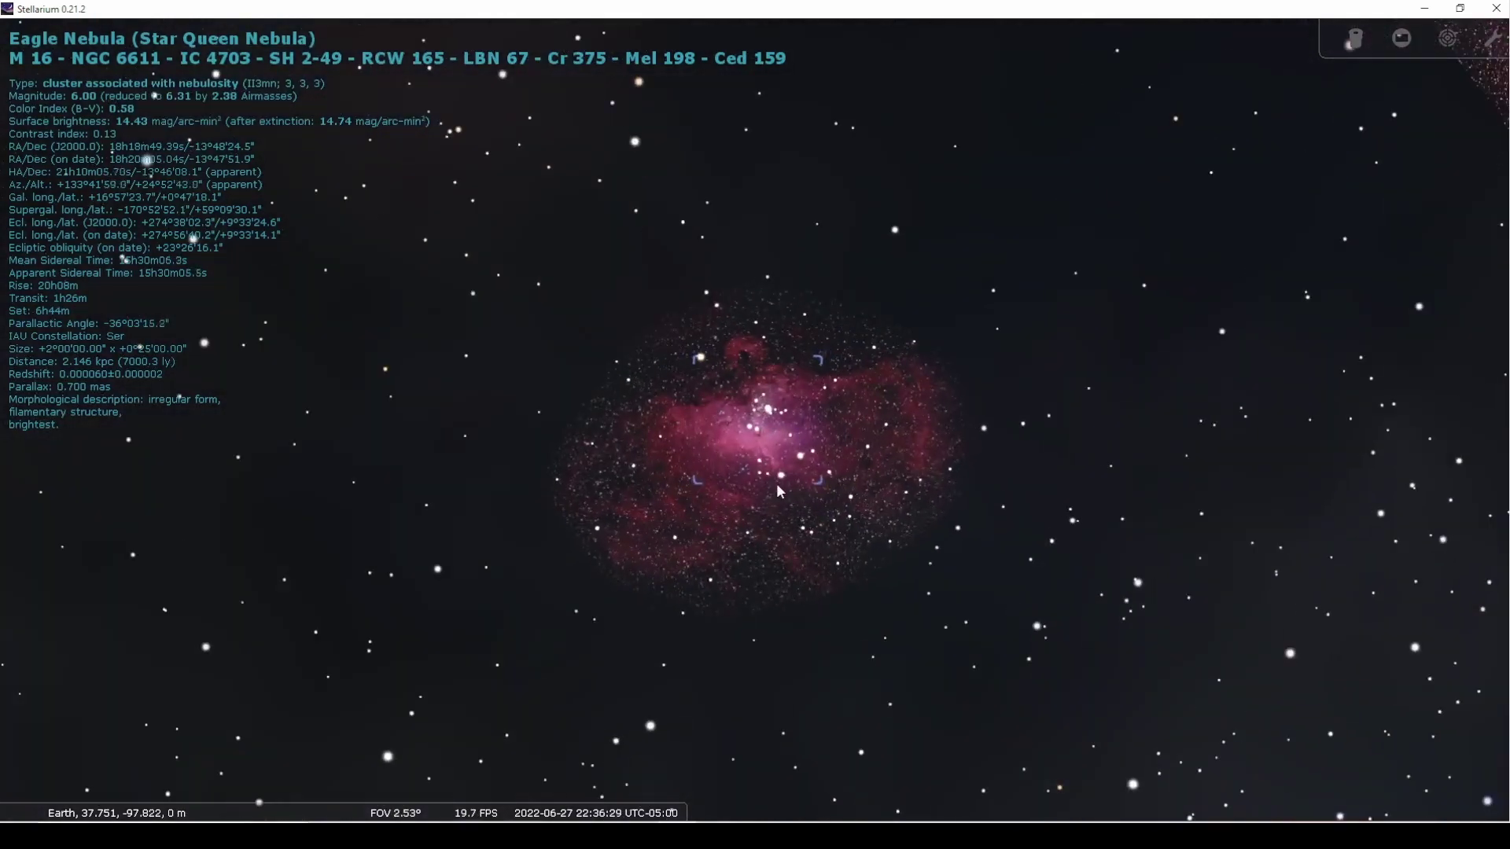
{"action": "scroll", "coordinate": [889, 551], "scroll_direction": "down", "scroll_amount": 1}
{"action": "left_click_drag", "start_coordinate": [931, 515], "coordinate": [838, 338]}
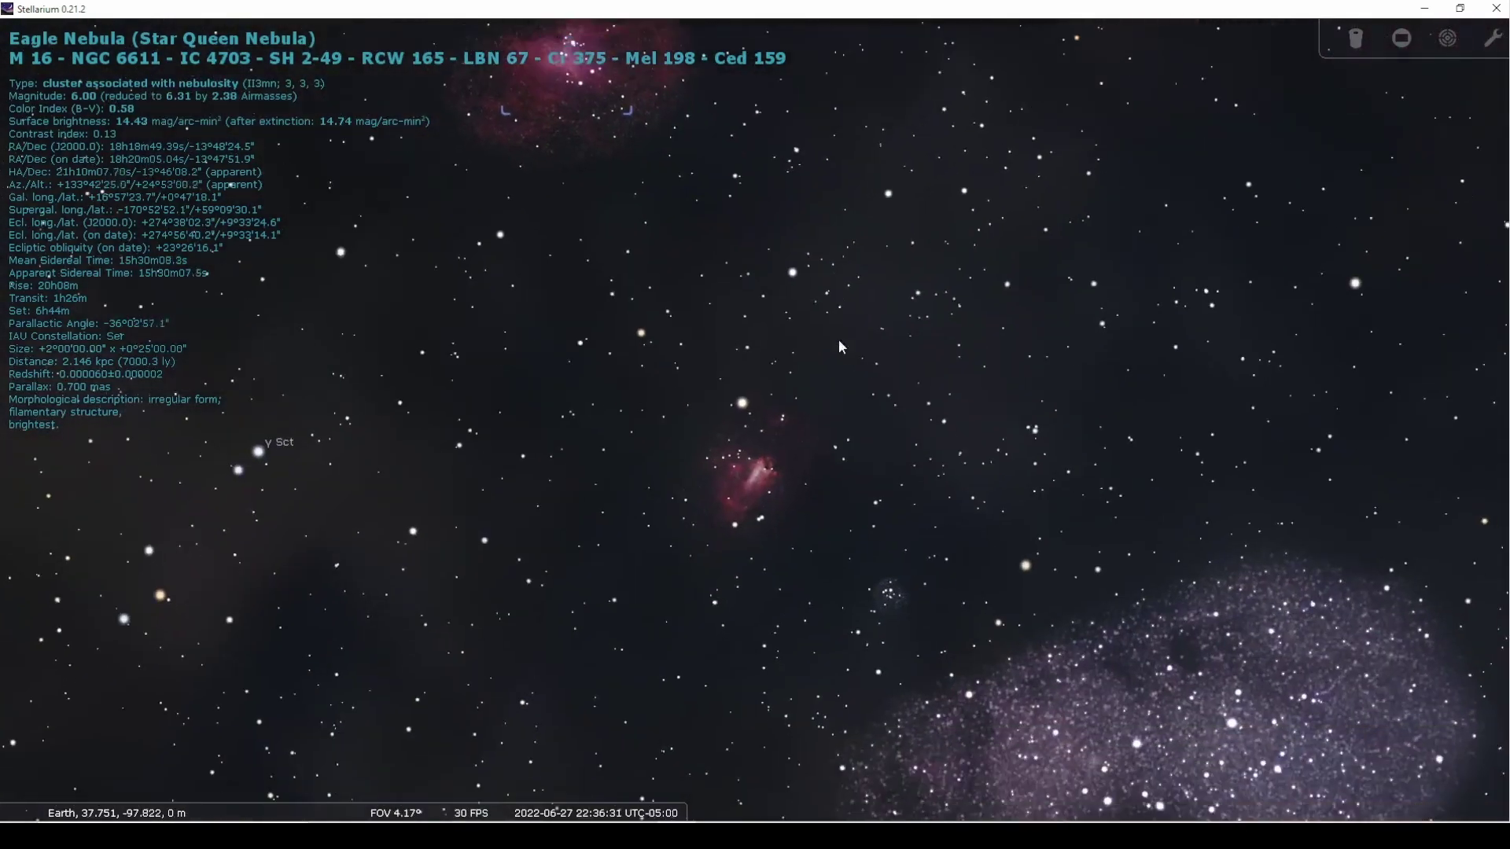
{"action": "left_click", "coordinate": [751, 492]}
{"action": "key", "text": "space"}
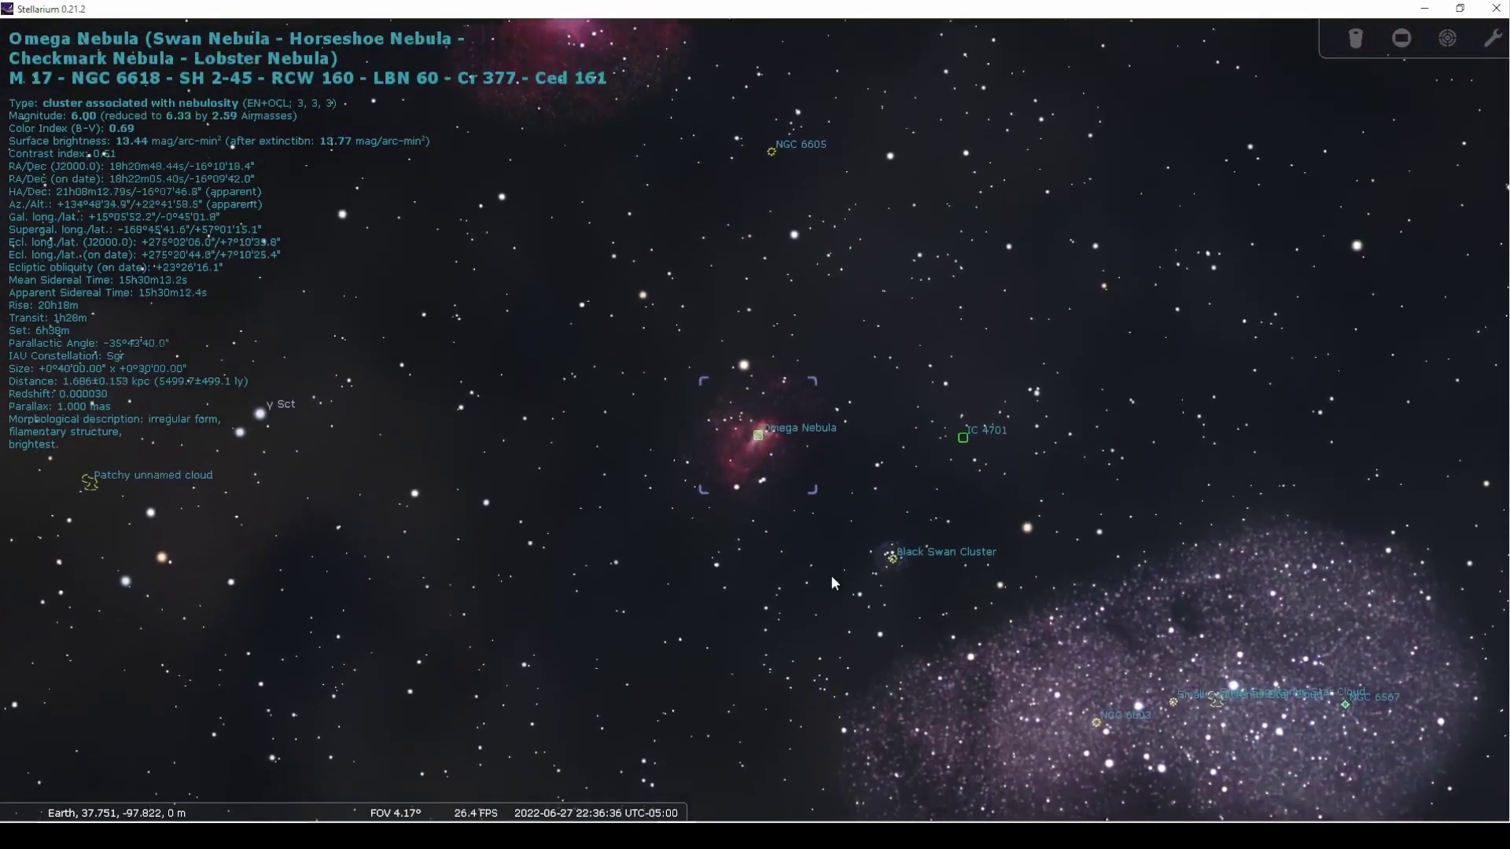
Toggle the deep-sky object markers and labels off and on, leaving them displayed
{"action": "key", "text": "n"}
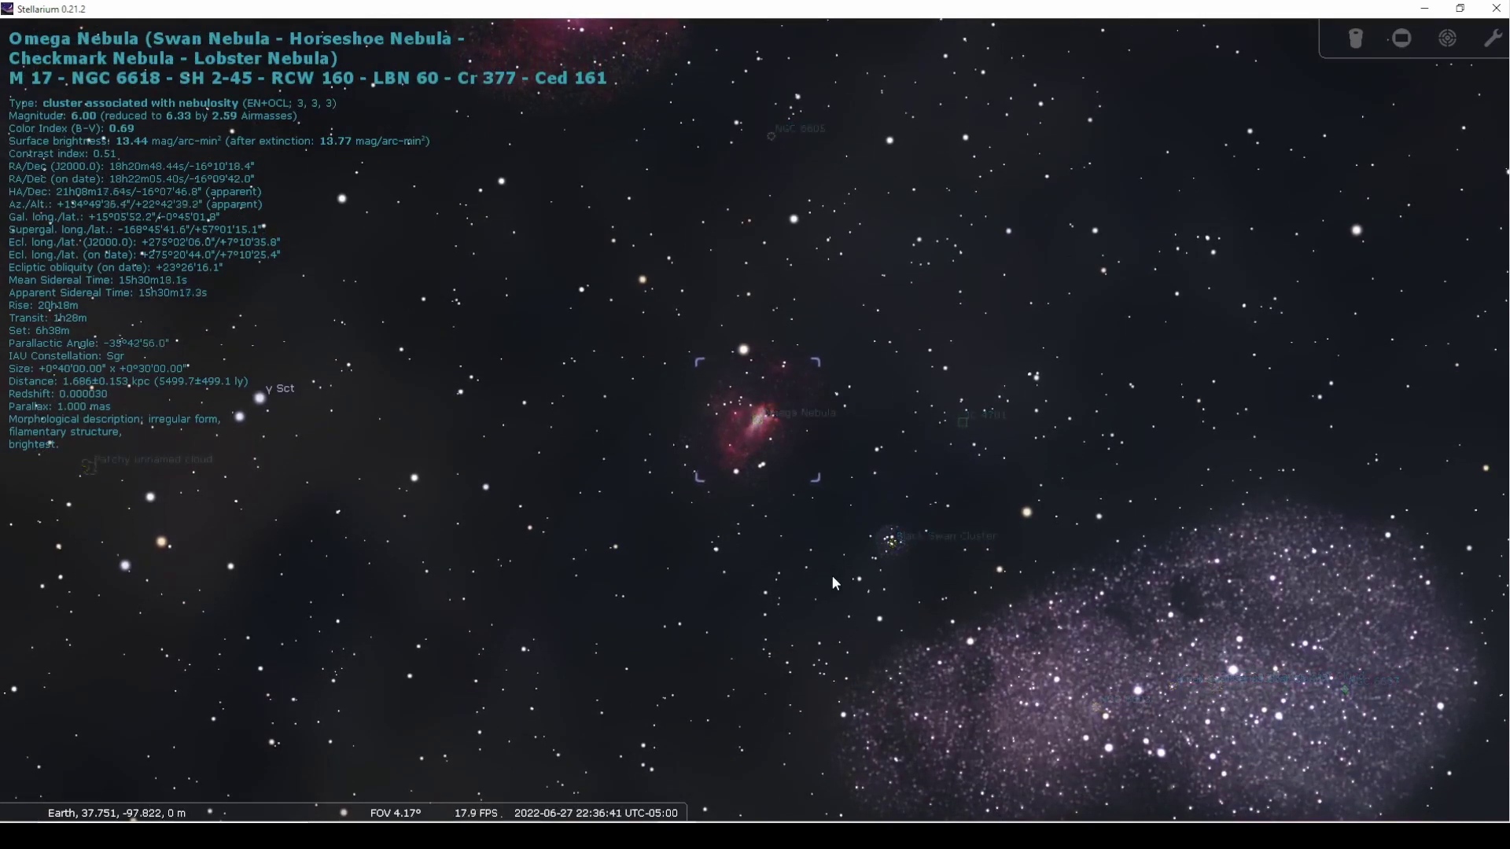
{"action": "key", "text": "n"}
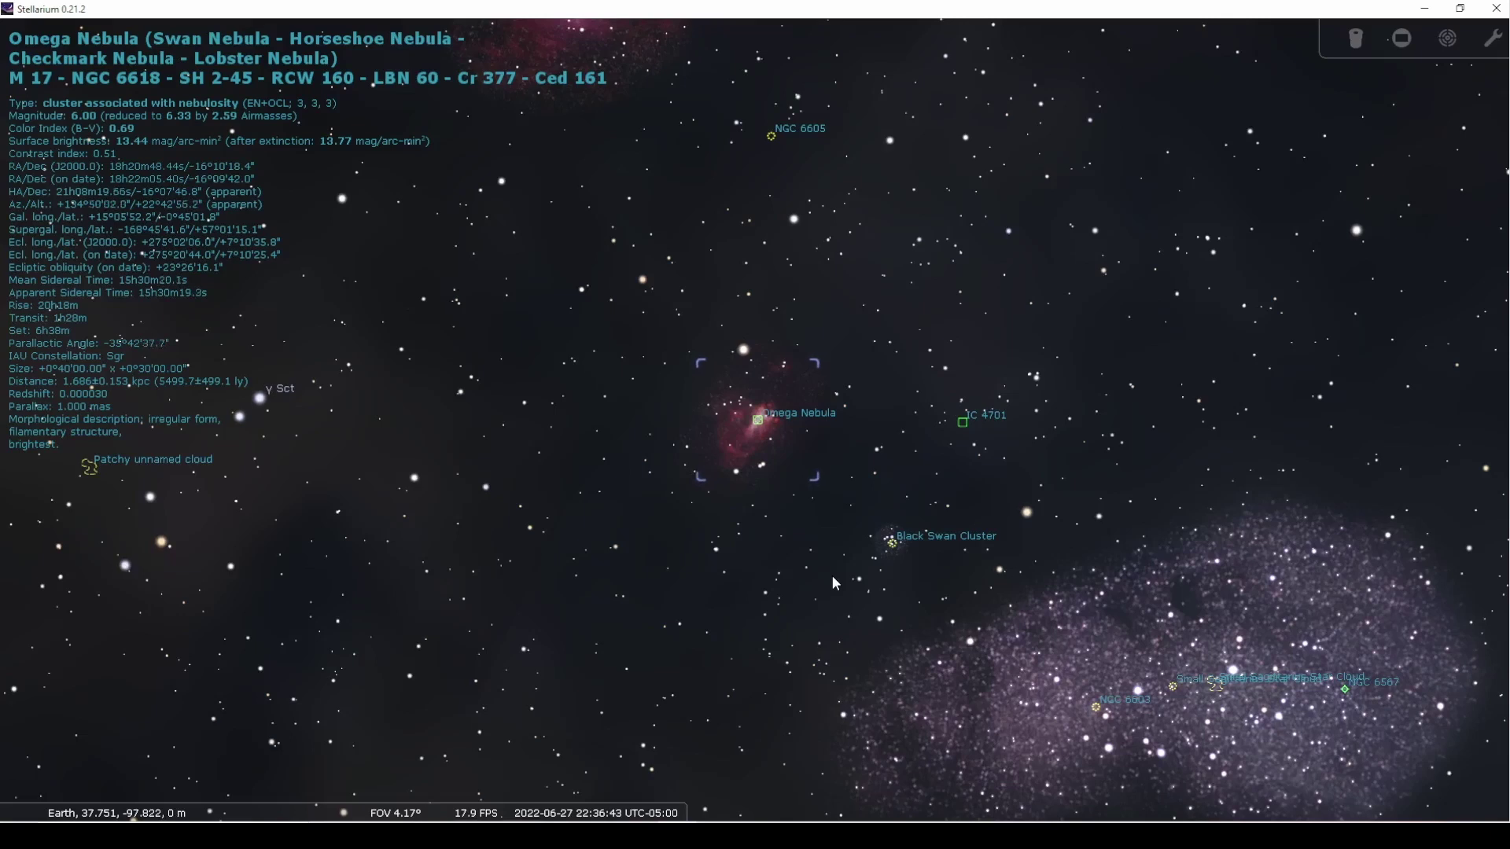
{"action": "key", "text": "n"}
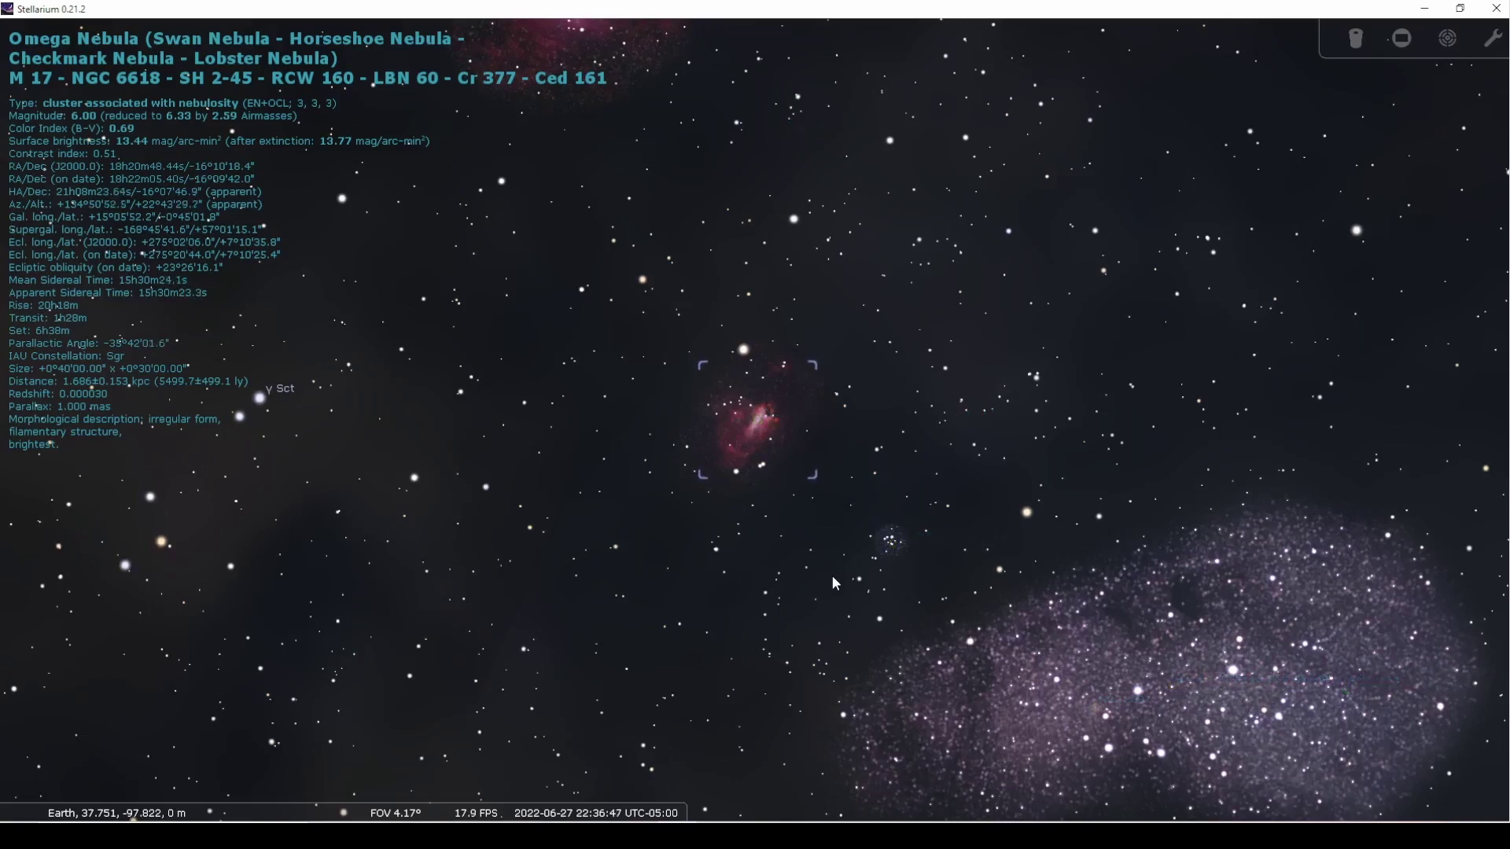
{"action": "key", "text": "n"}
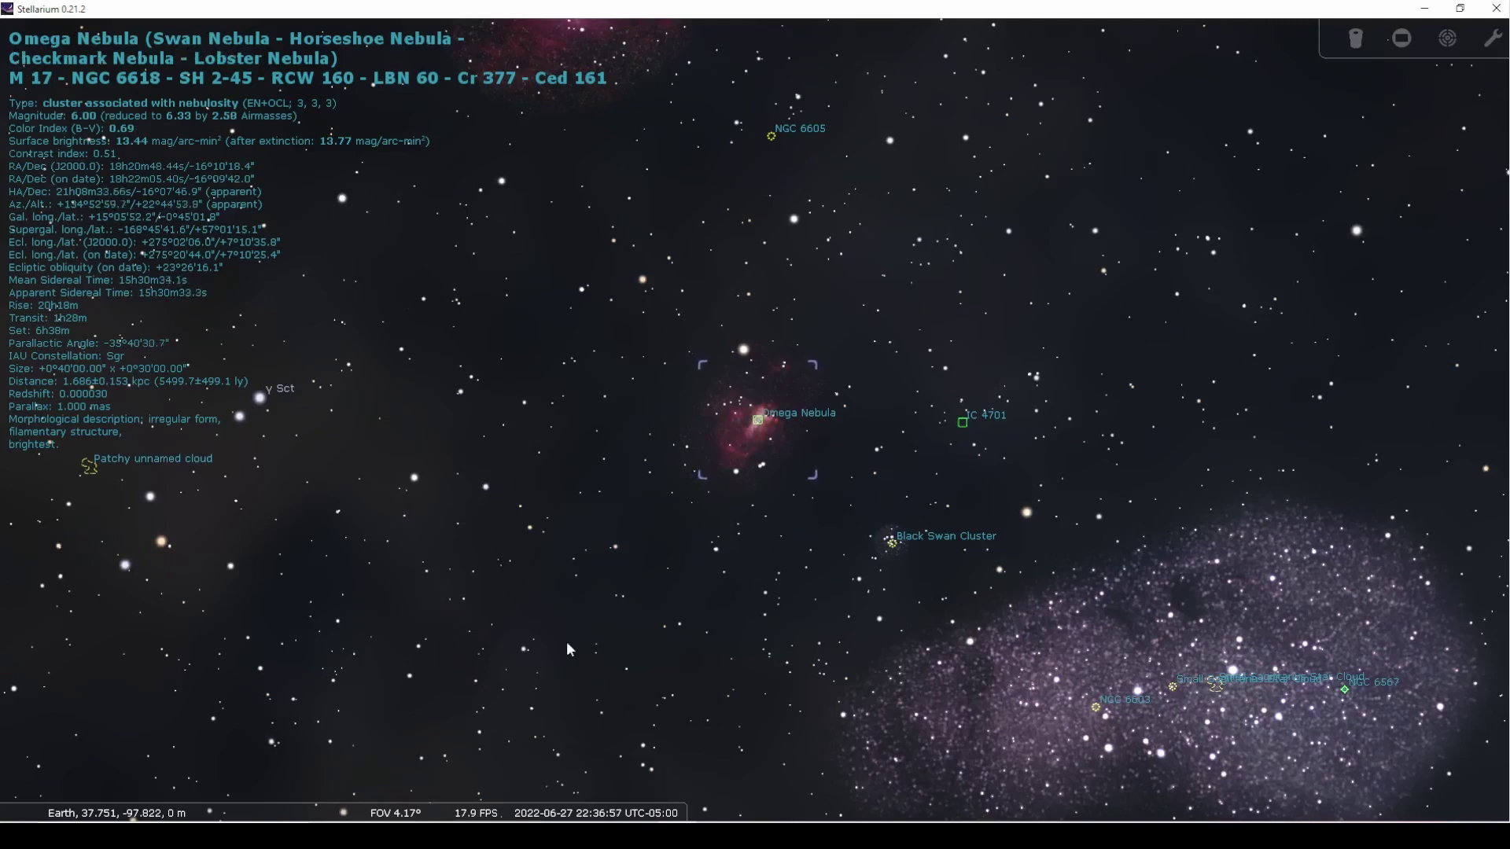
Switch to N.I.N.A.'s framing assistant, set the field of view to 3°, and import the selected object's coordinates from the planetarium
{"action": "mouse_move", "coordinate": [540, 810]}
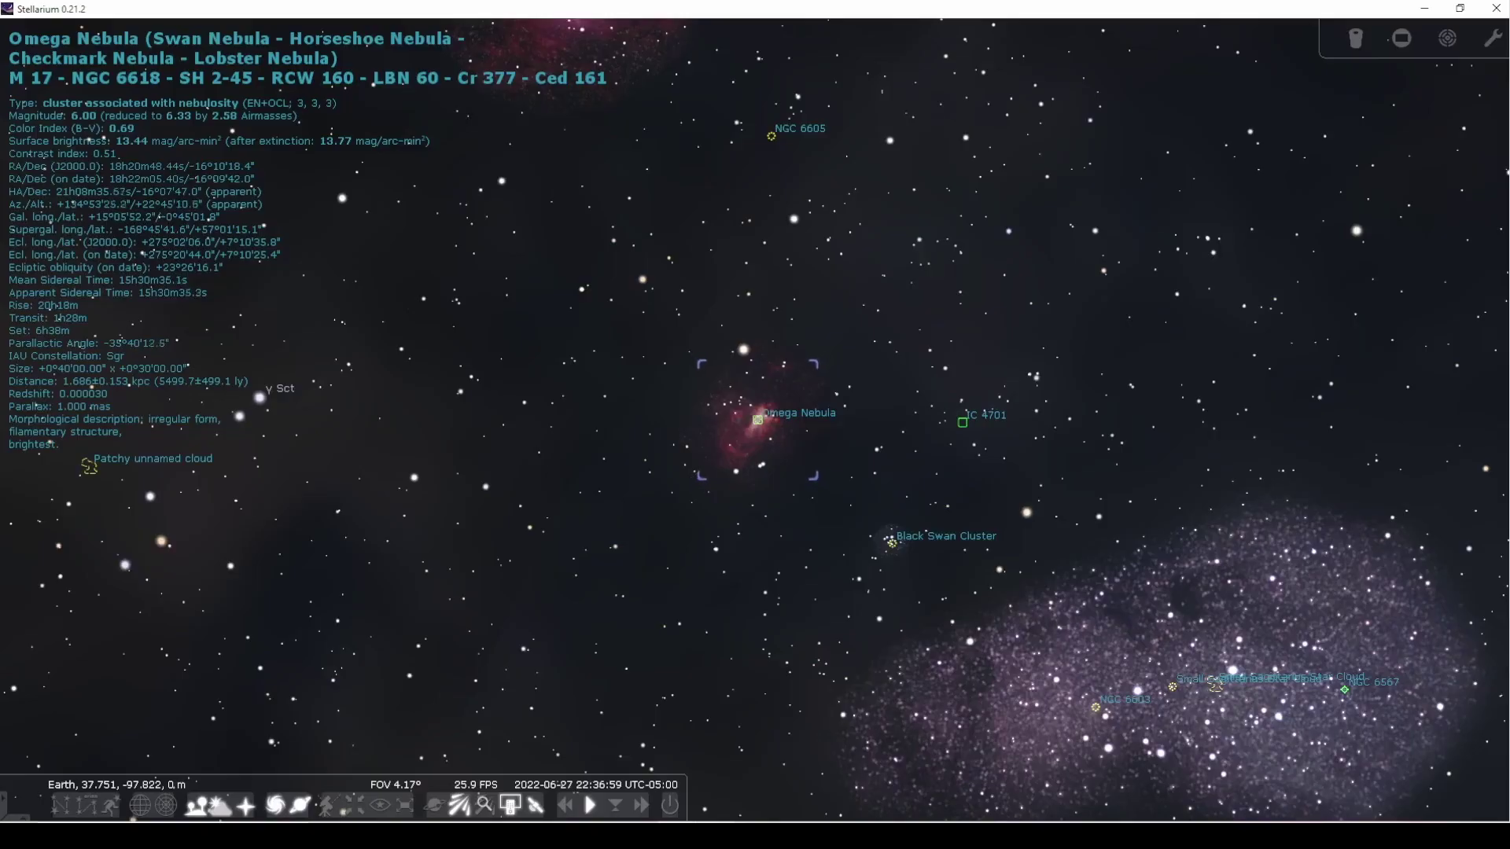
{"action": "key", "text": "alt+Tab"}
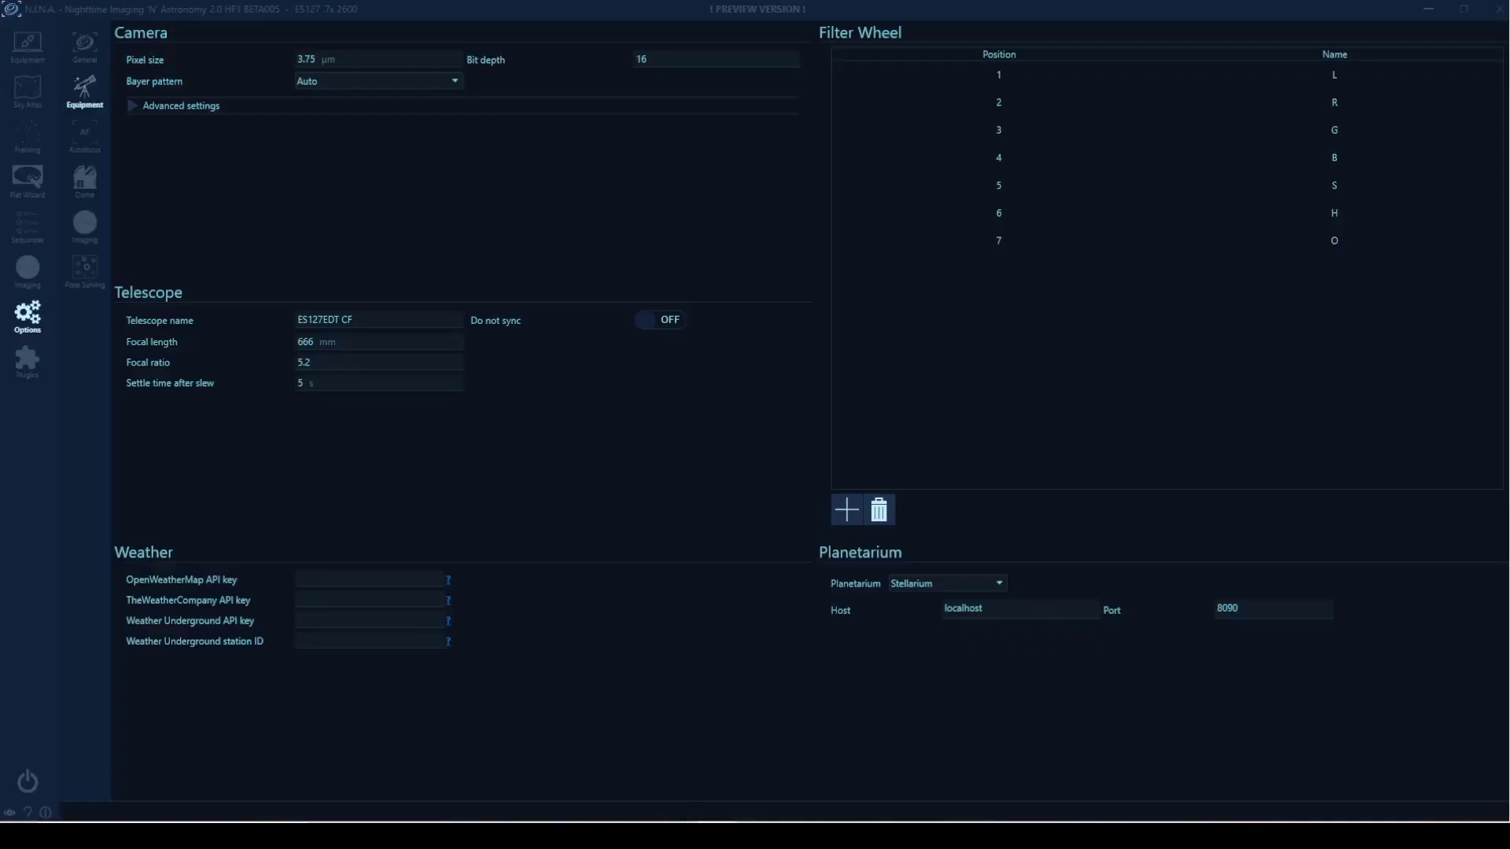
{"action": "left_click", "coordinate": [26, 132]}
{"action": "left_click", "coordinate": [270, 217]}
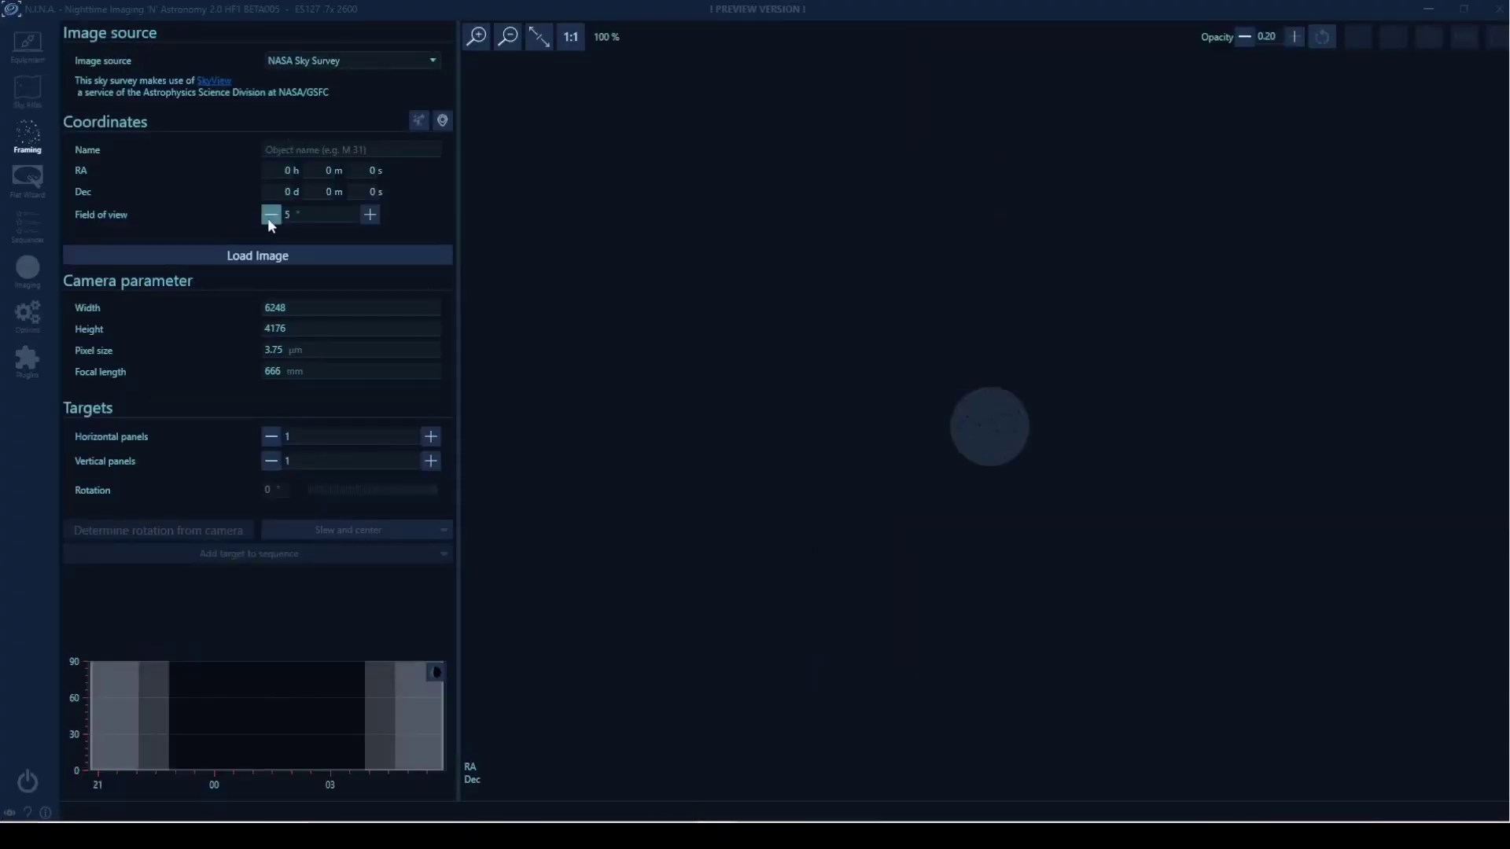
{"action": "left_click", "coordinate": [269, 217]}
{"action": "left_click", "coordinate": [446, 125]}
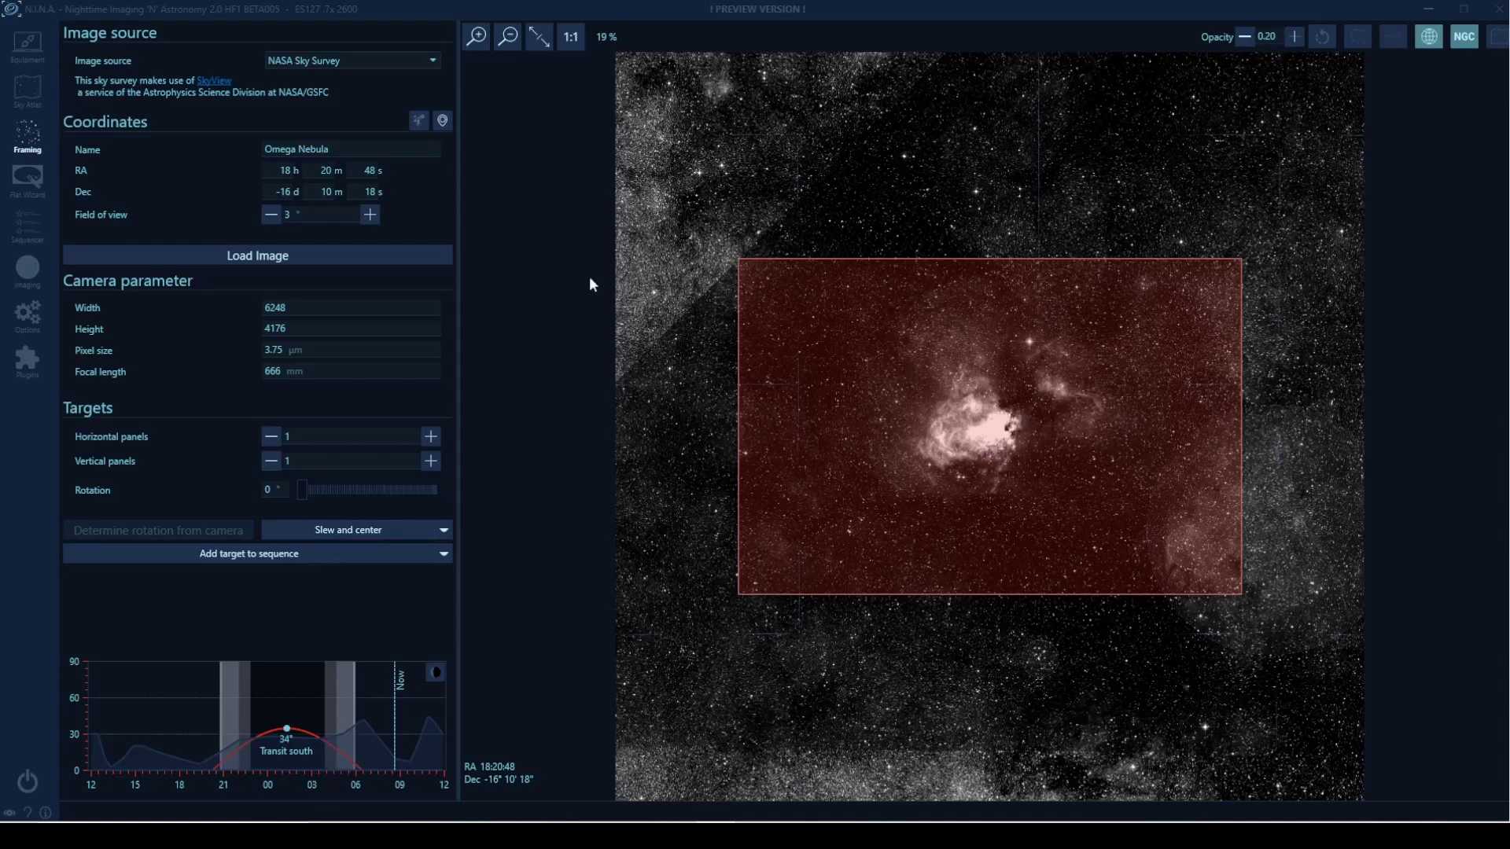
Shift the framing rectangle to RA 18h 20m 39s, Dec -16d 4m 48s, and keep NASA Sky Survey as the image source
{"action": "left_click_drag", "start_coordinate": [1082, 459], "coordinate": [1090, 436]}
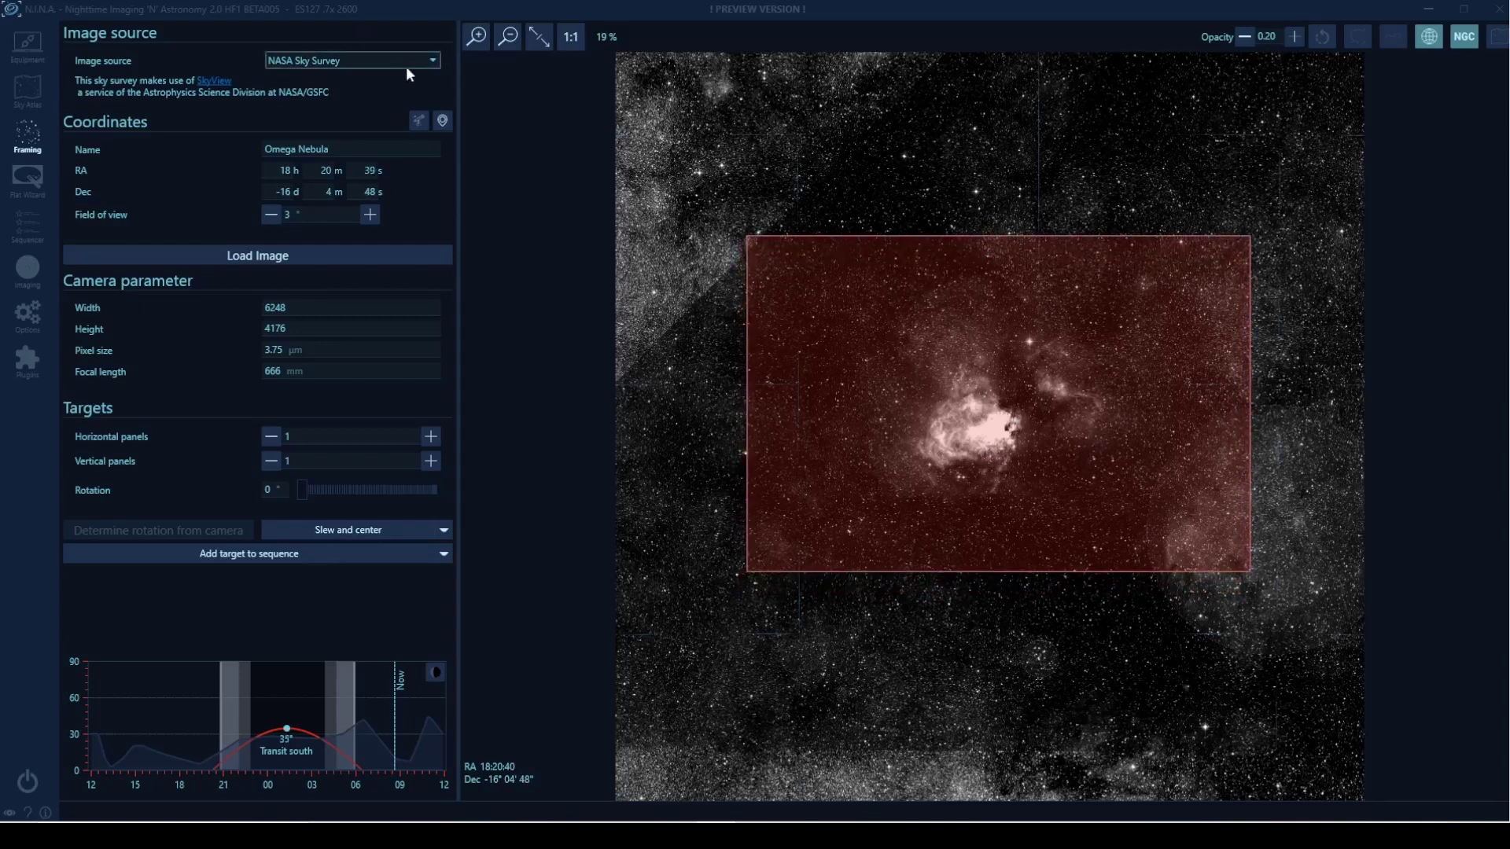
{"action": "left_click", "coordinate": [434, 59]}
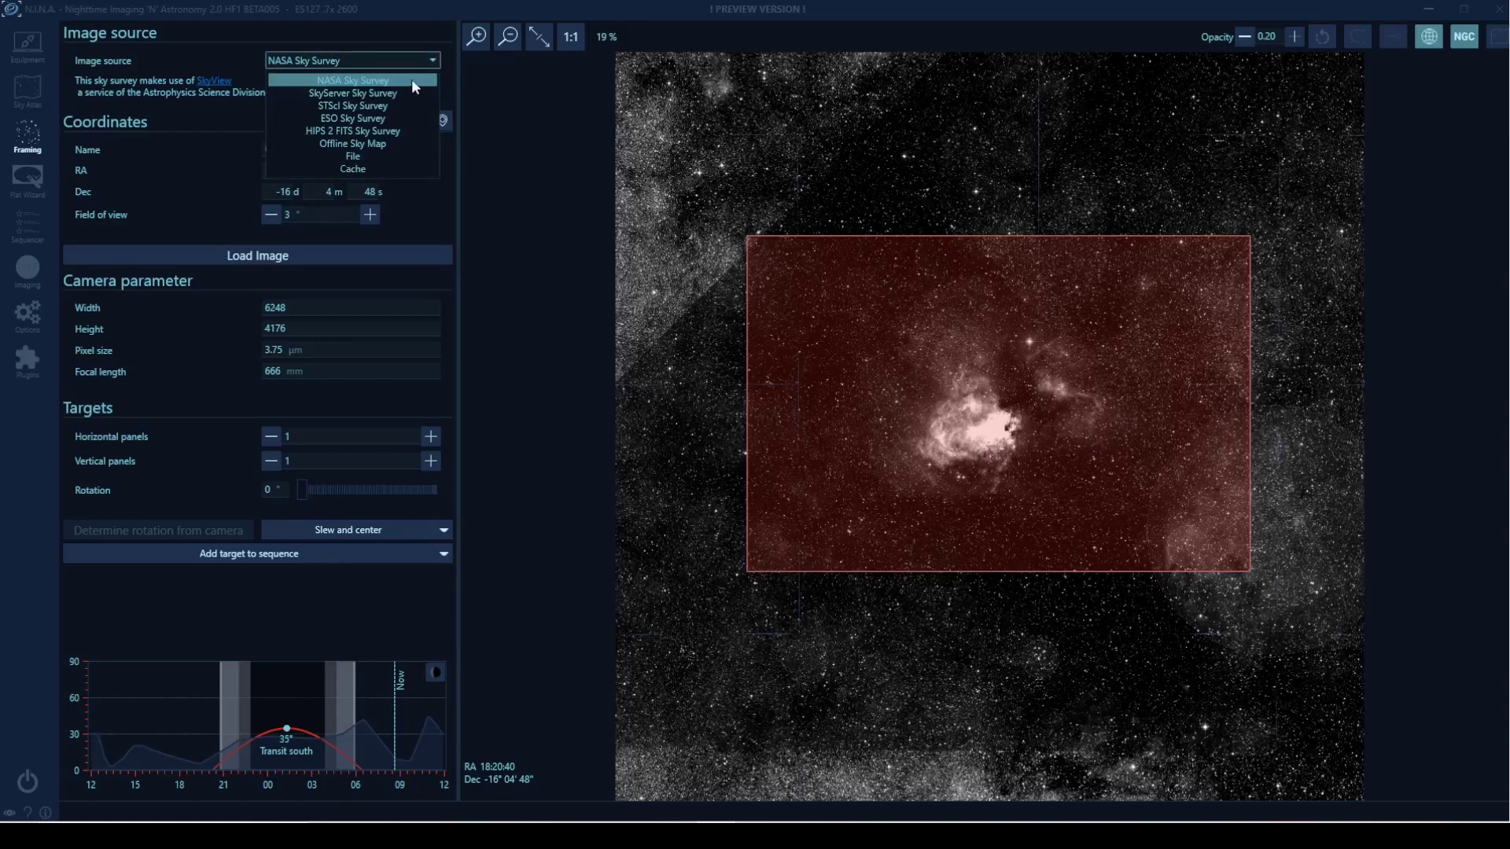
{"action": "left_click", "coordinate": [414, 84]}
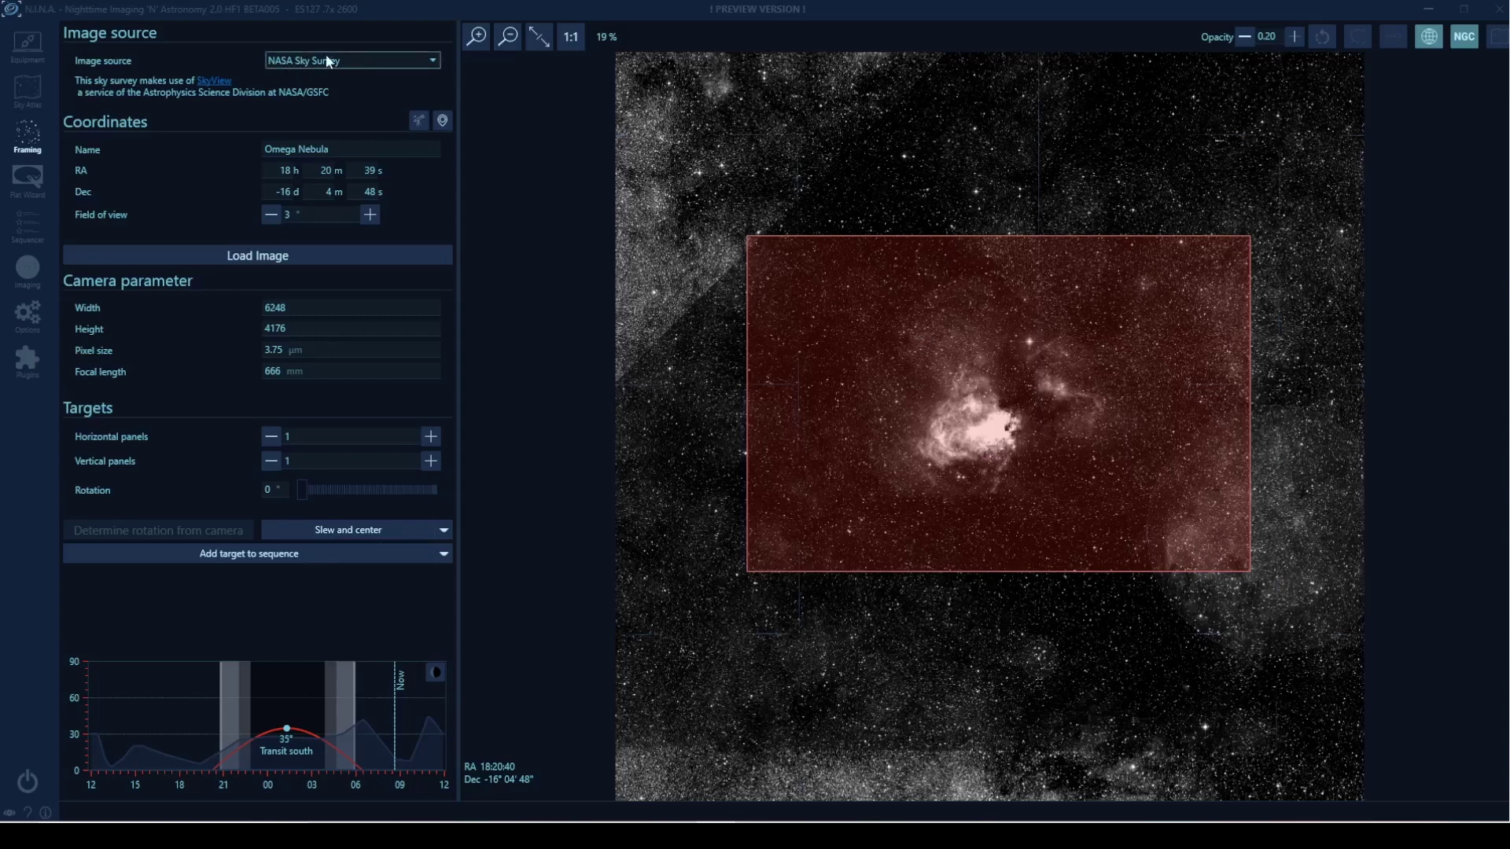
Add the framed Omega Nebula target to the advanced sequencer using the Narrowband Target template
{"action": "left_click", "coordinate": [322, 554]}
{"action": "mouse_move", "coordinate": [372, 593]}
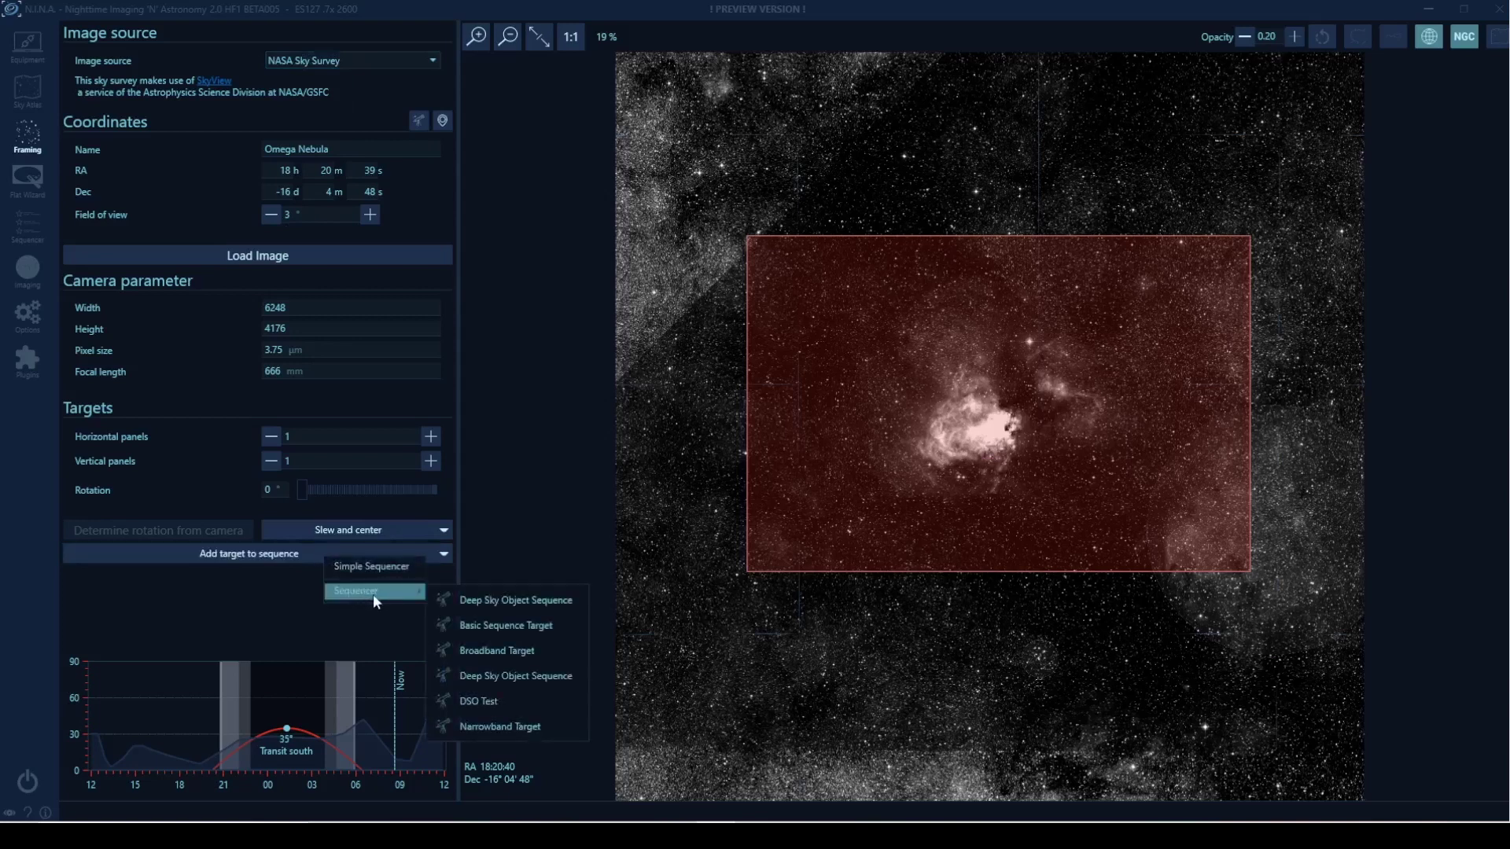
{"action": "left_click", "coordinate": [535, 725]}
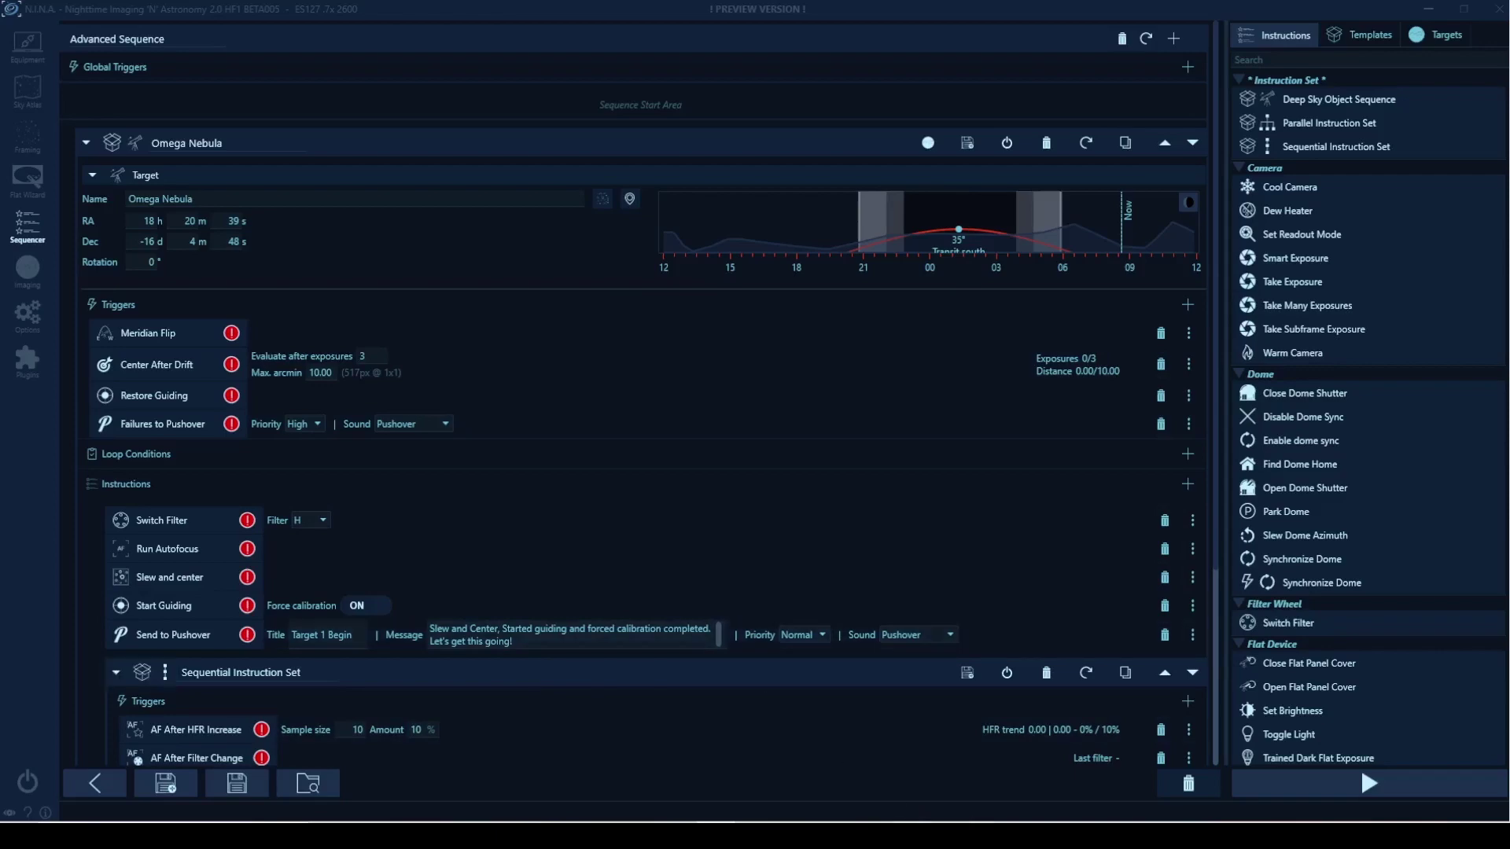
{"action": "mouse_move", "coordinate": [909, 835]}
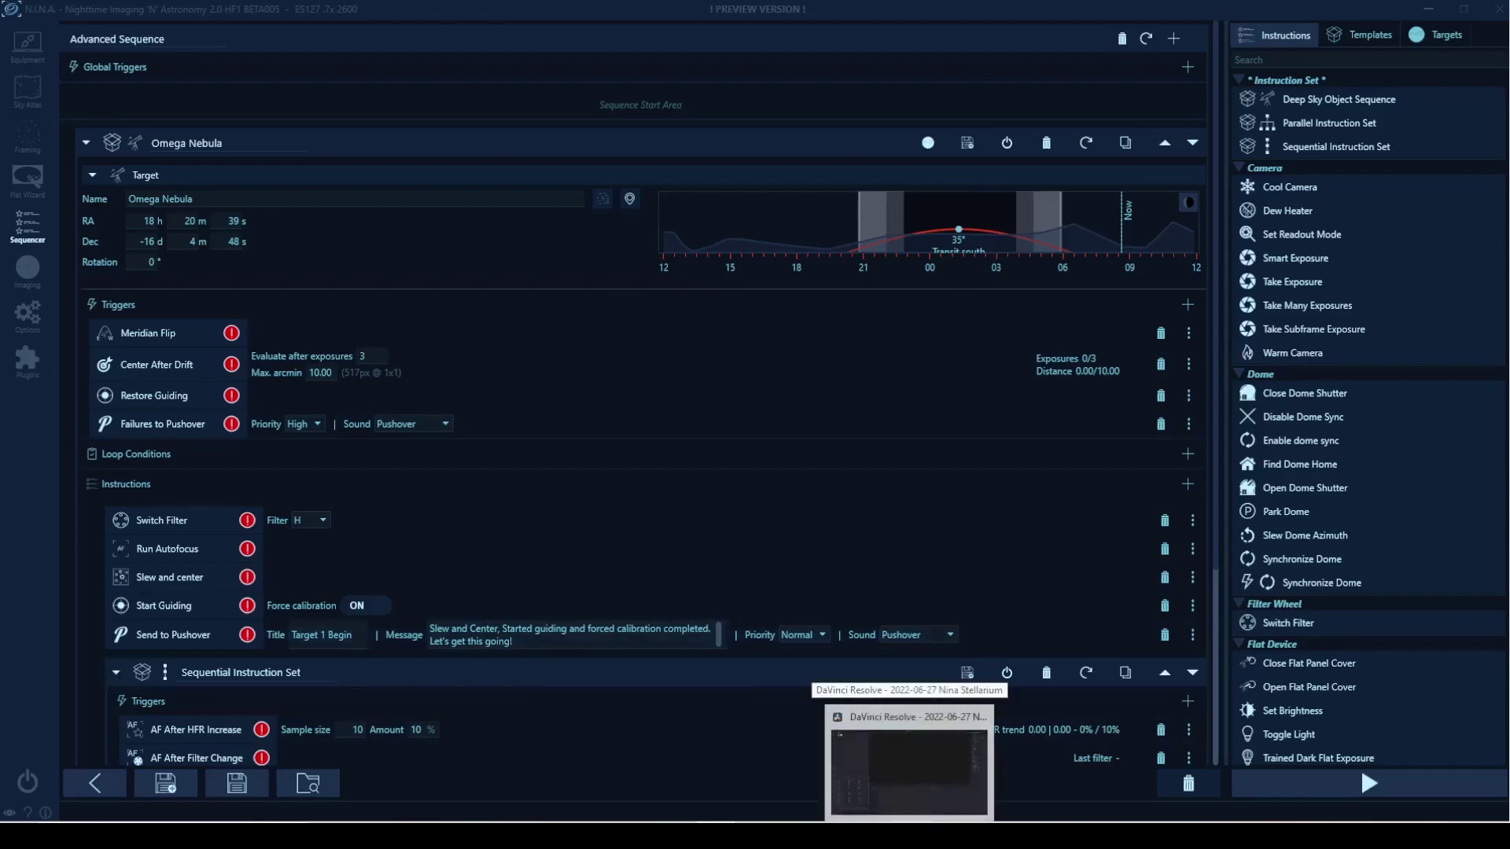